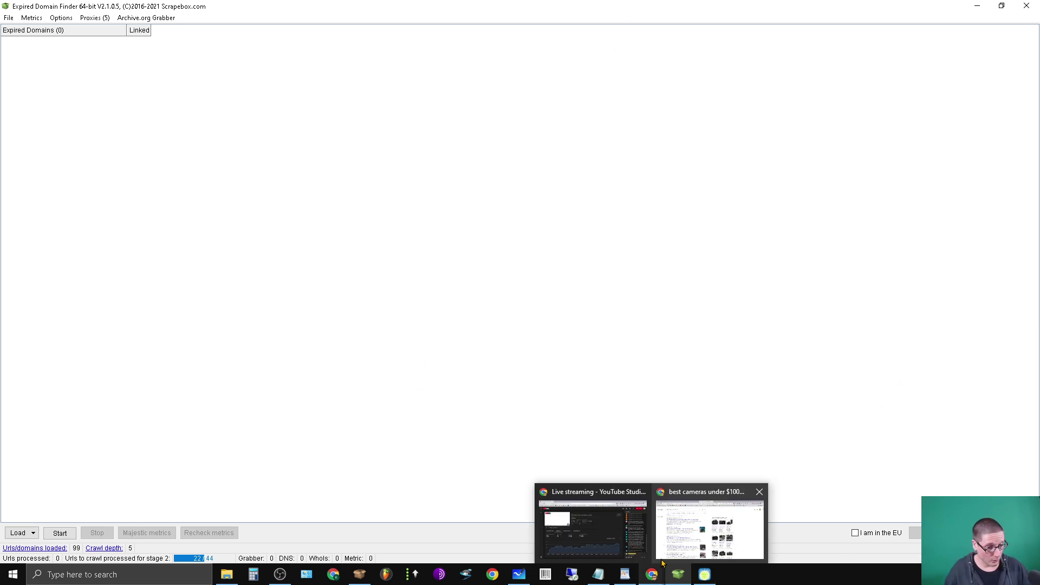
Bring the browser forward and close the old camera search results tab
left_click(711, 503)
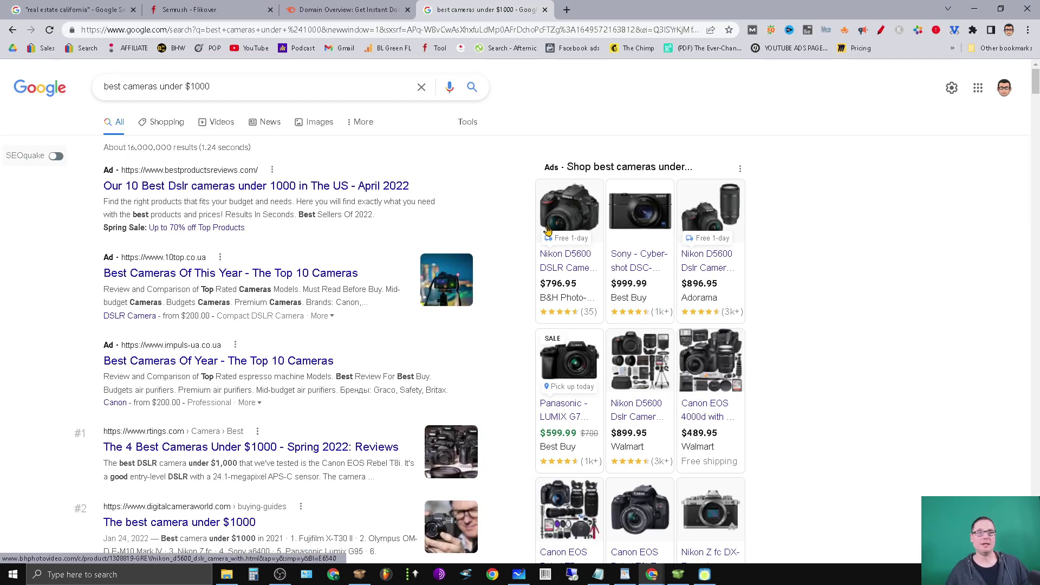
left_click(336, 10)
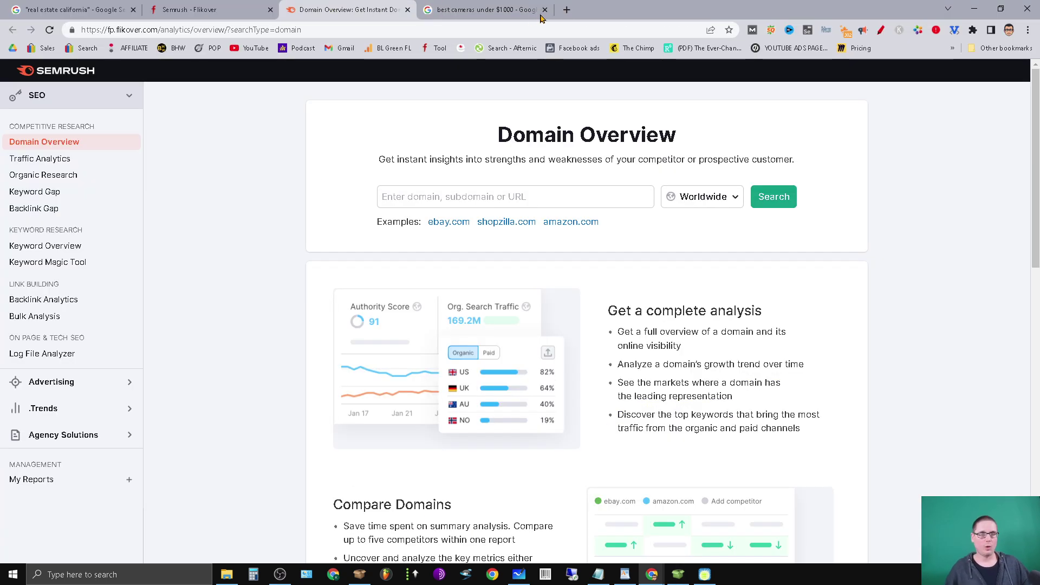
left_click(544, 9)
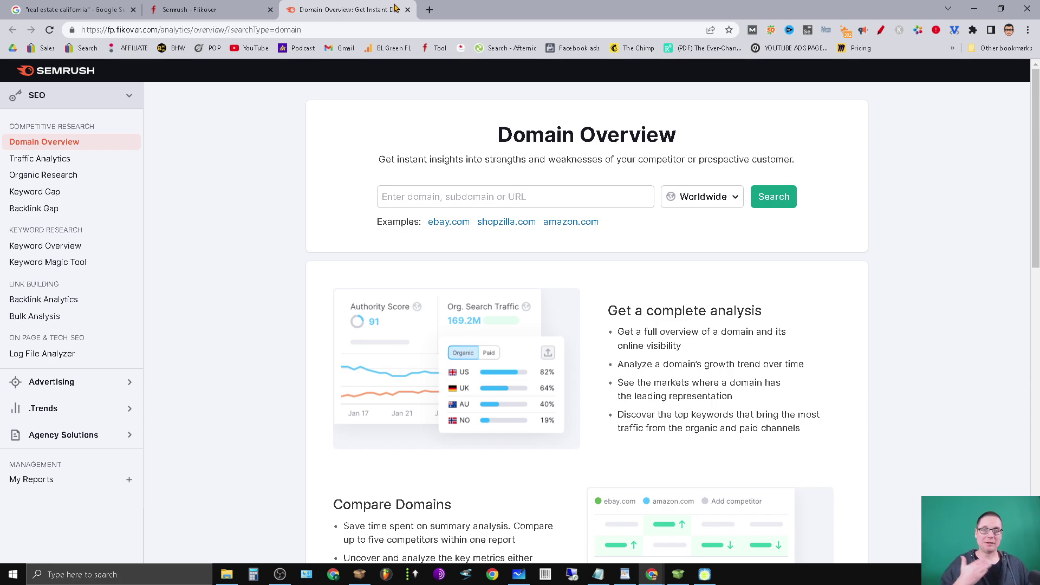
Open a new tab on the Google start page and focus its search box
left_click(429, 10)
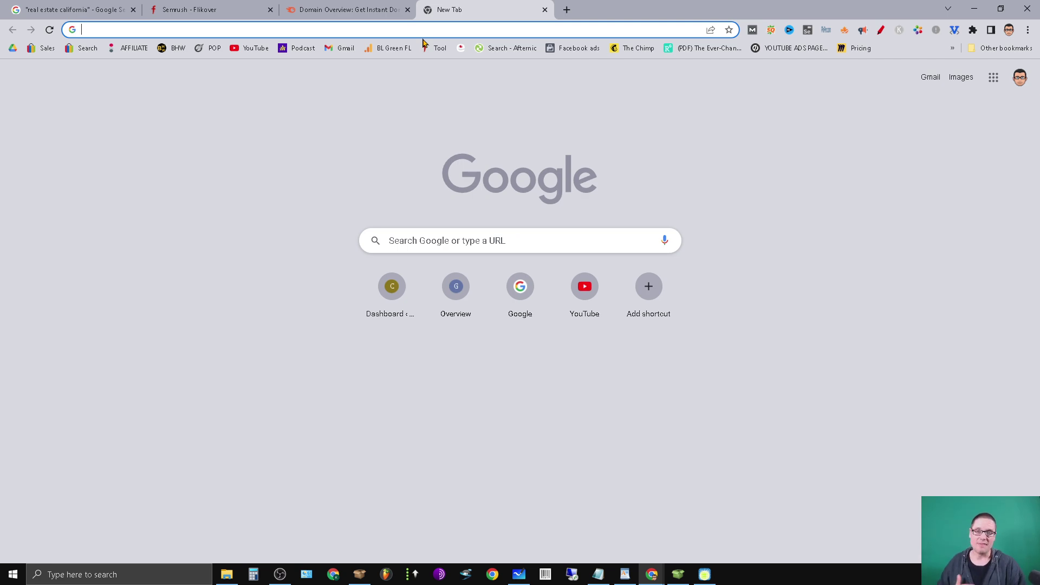
left_click(317, 5)
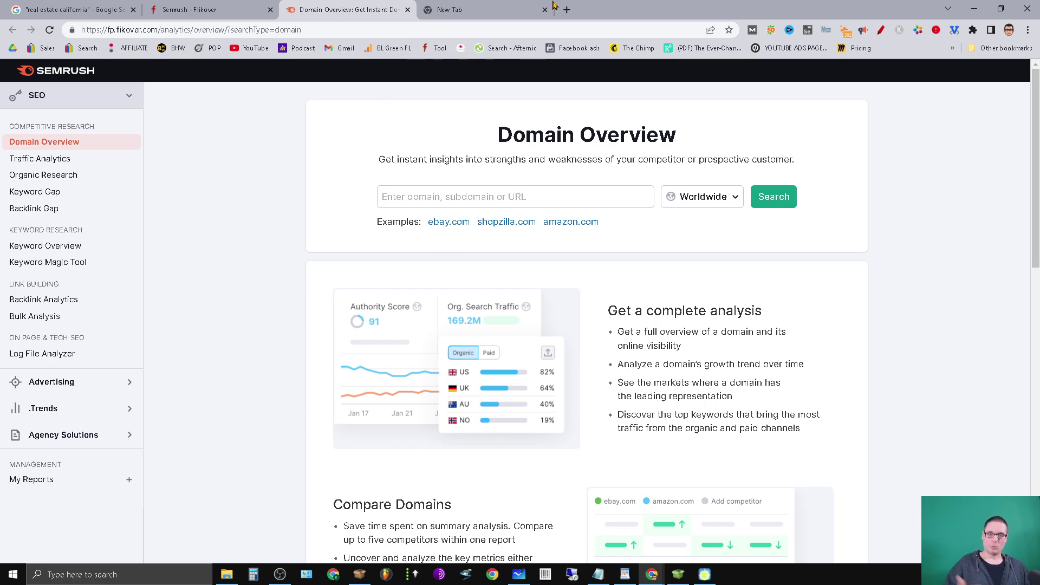
left_click(447, 7)
left_click(466, 239)
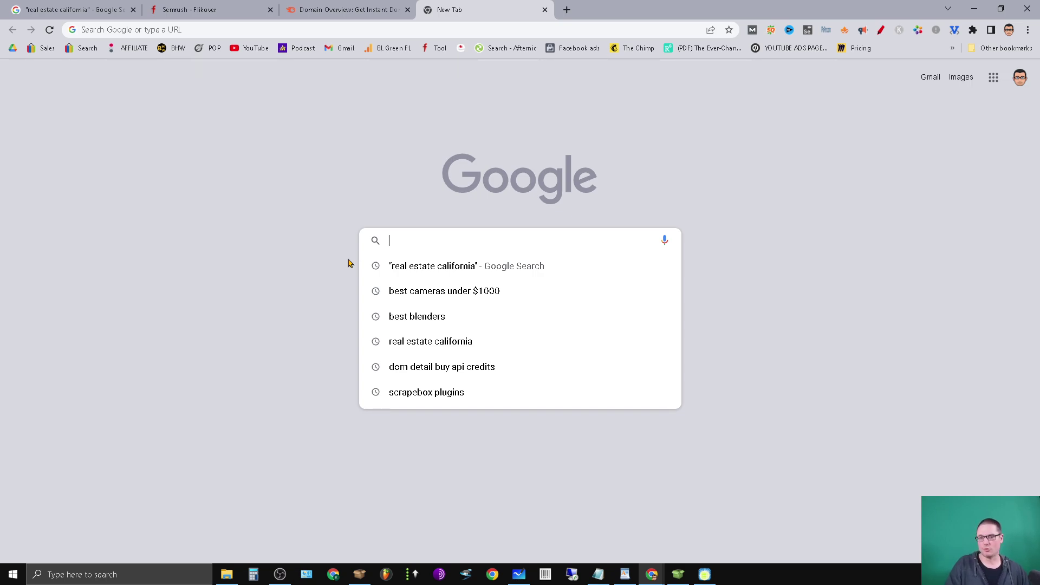
Search 'best cameras under $1000' and open the Digital Camera World buying guide result
left_click(509, 292)
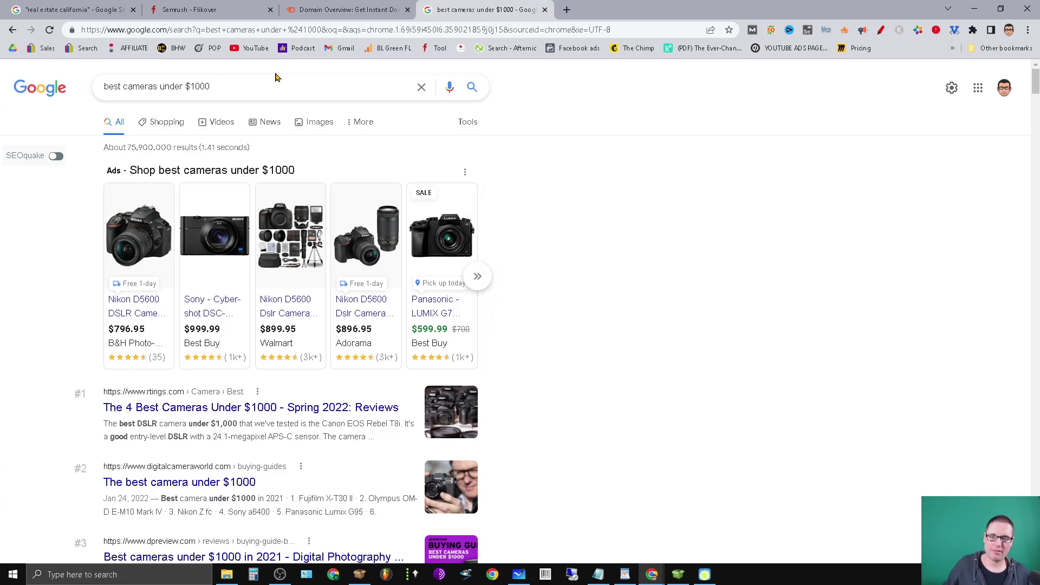
left_click_drag(276, 80, 1, 89)
scroll(650, 271, "down", 3)
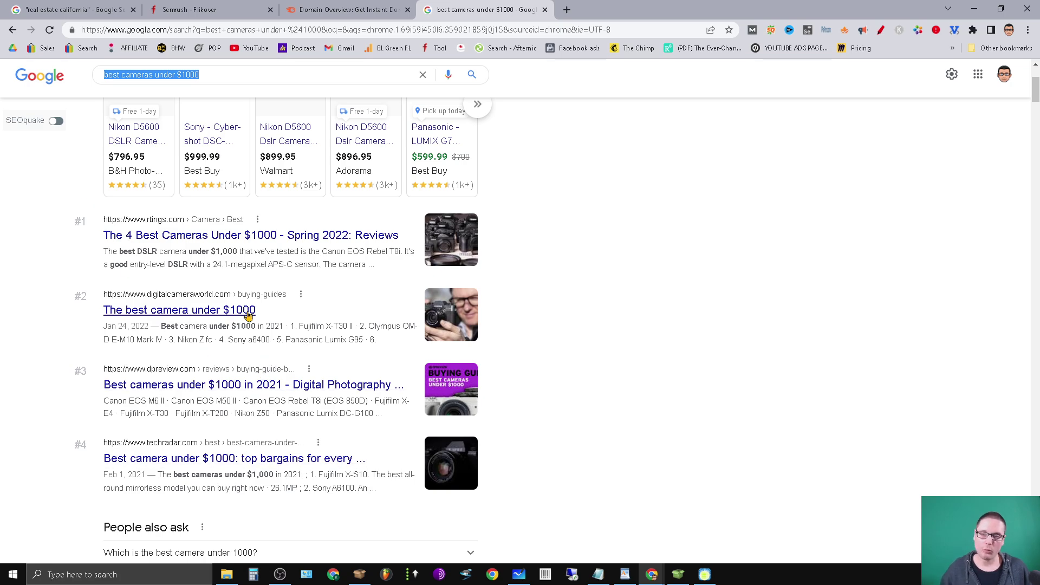
left_click_drag(100, 304, 121, 297)
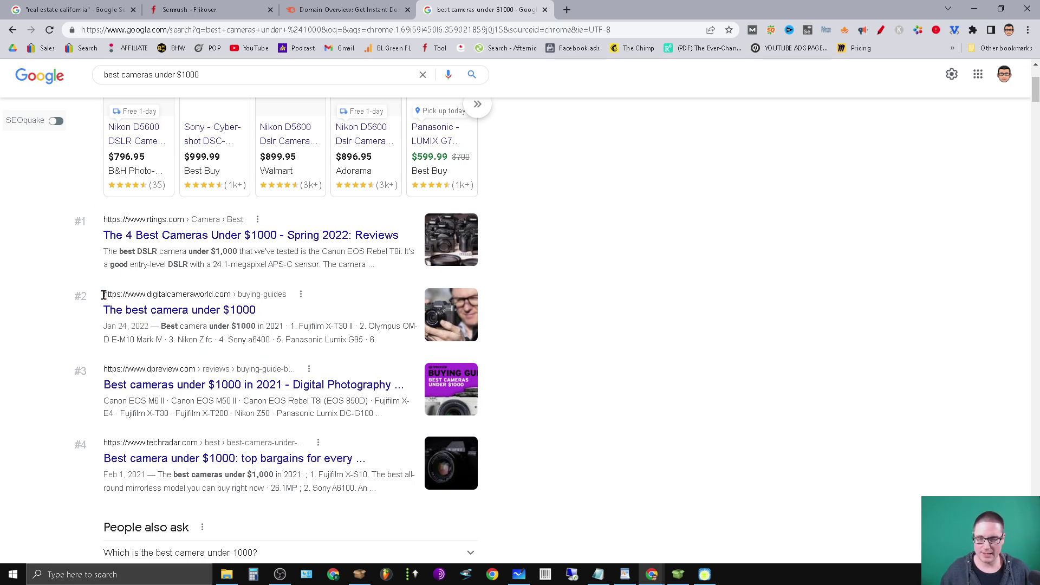
left_click(240, 309)
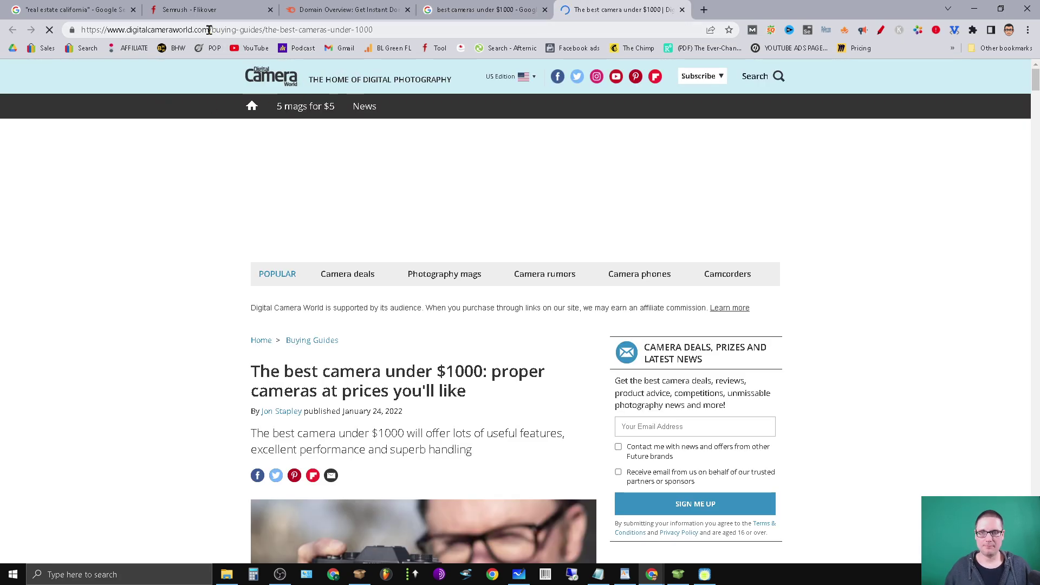
Copy the guide's domain from the address bar, dismiss the popup and return to SEMrush
left_click_drag(212, 31, 82, 32)
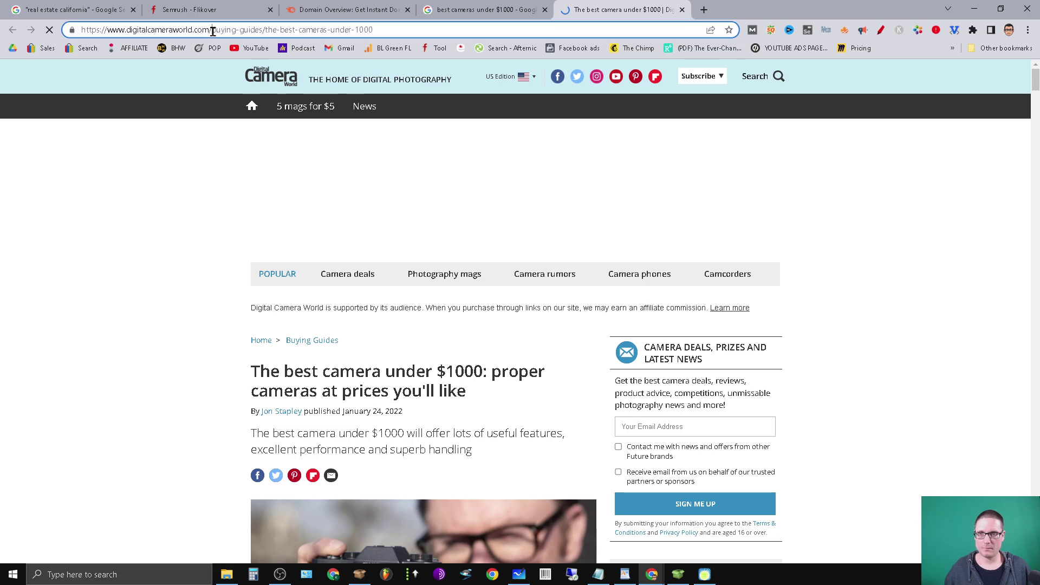
right_click(124, 34)
left_click(146, 70)
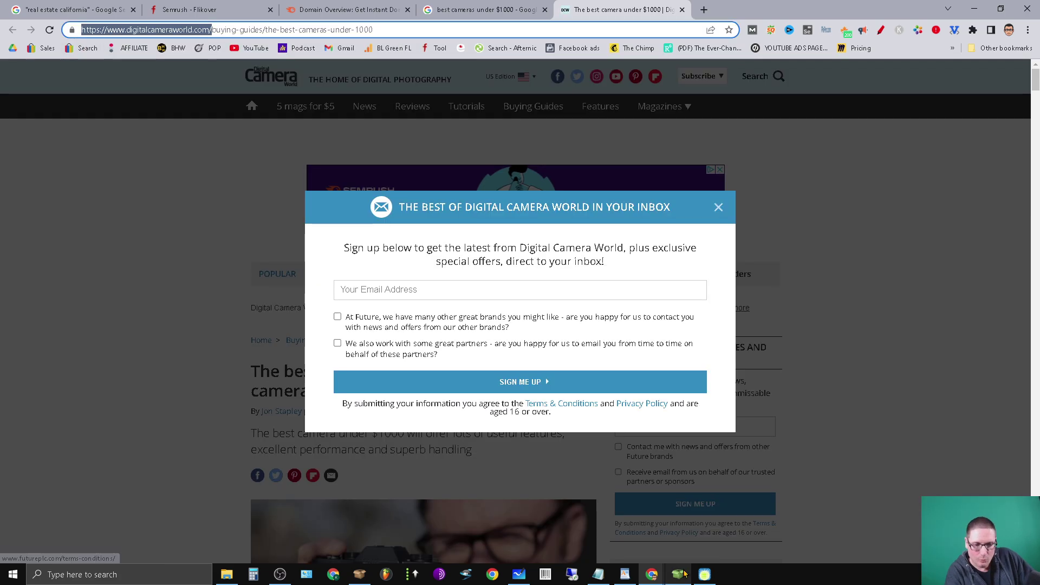
left_click(718, 207)
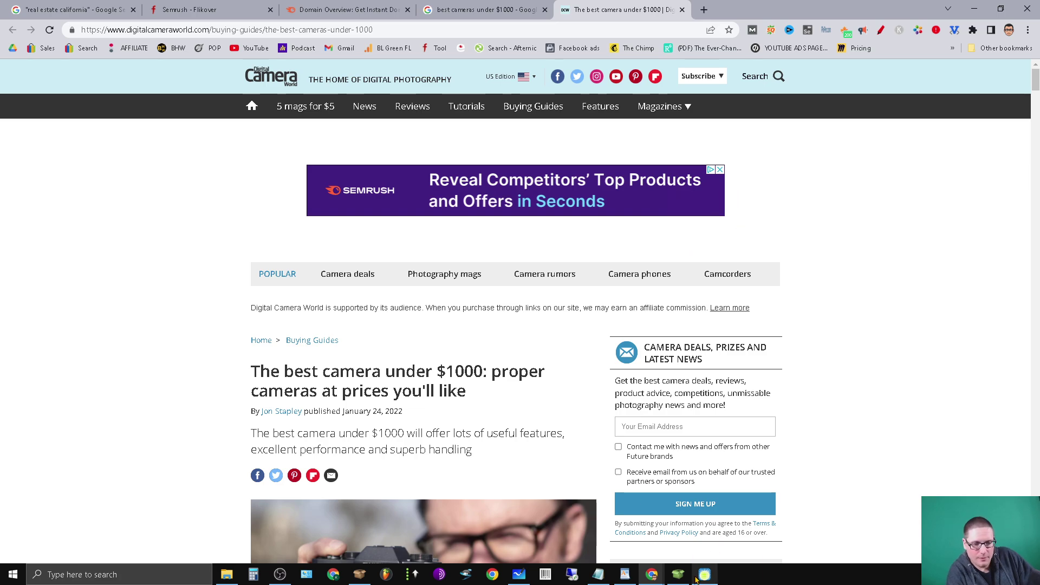
left_click(341, 9)
Run a SEMrush Domain Overview for the pasted digitalcameraworld.com address
left_click(432, 195)
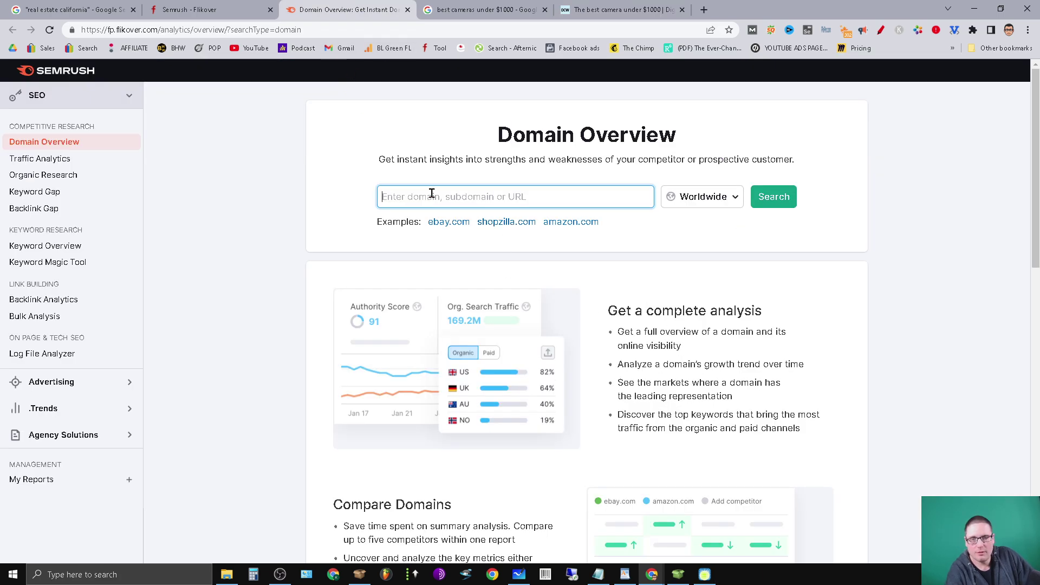
key("ctrl+v")
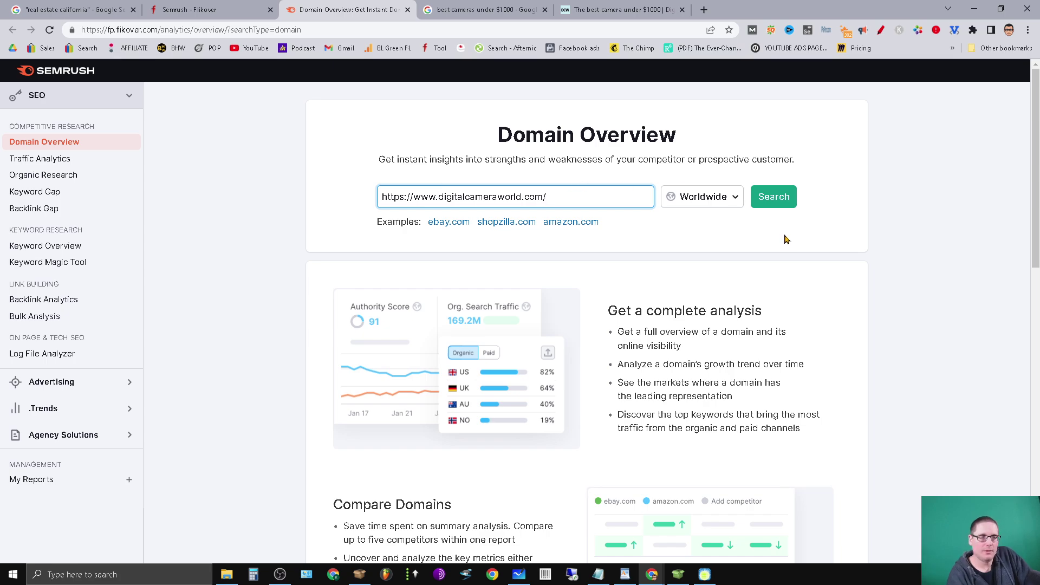
left_click(773, 197)
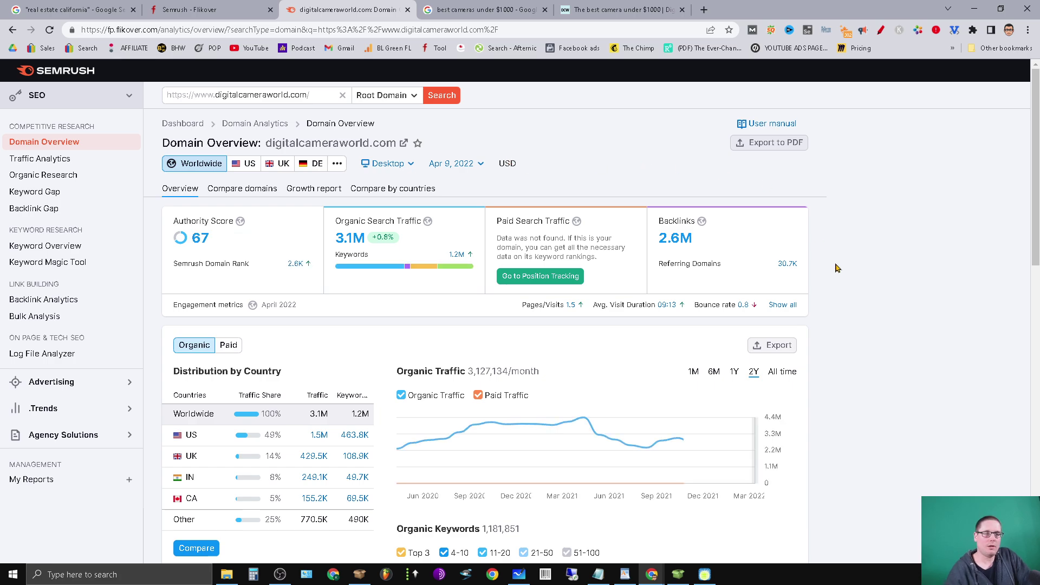
Open the 30.7K referring domains report and its Authority Score filter options
left_click(787, 265)
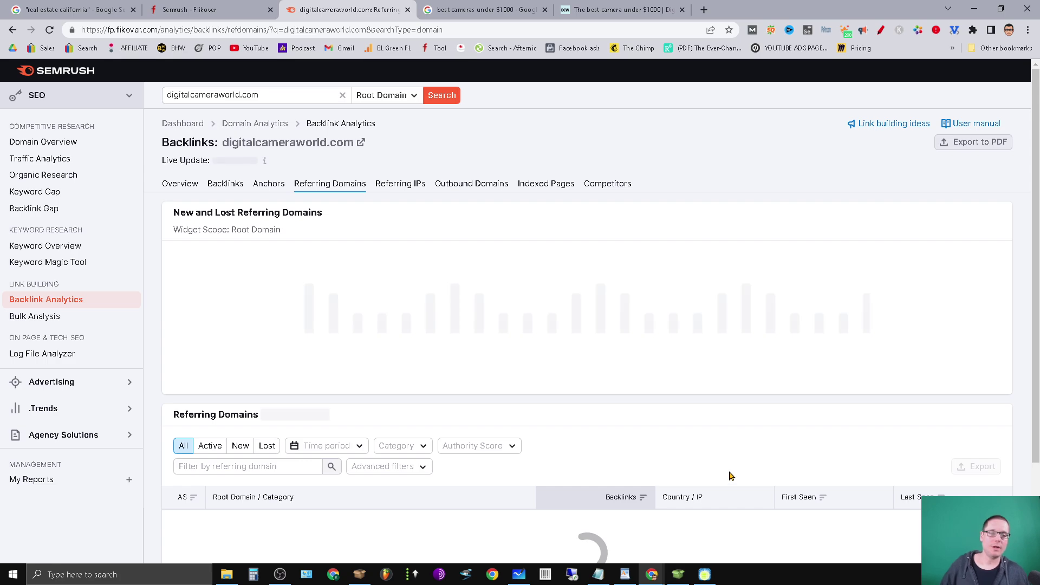
scroll(627, 488, "down", 2)
left_click(511, 328)
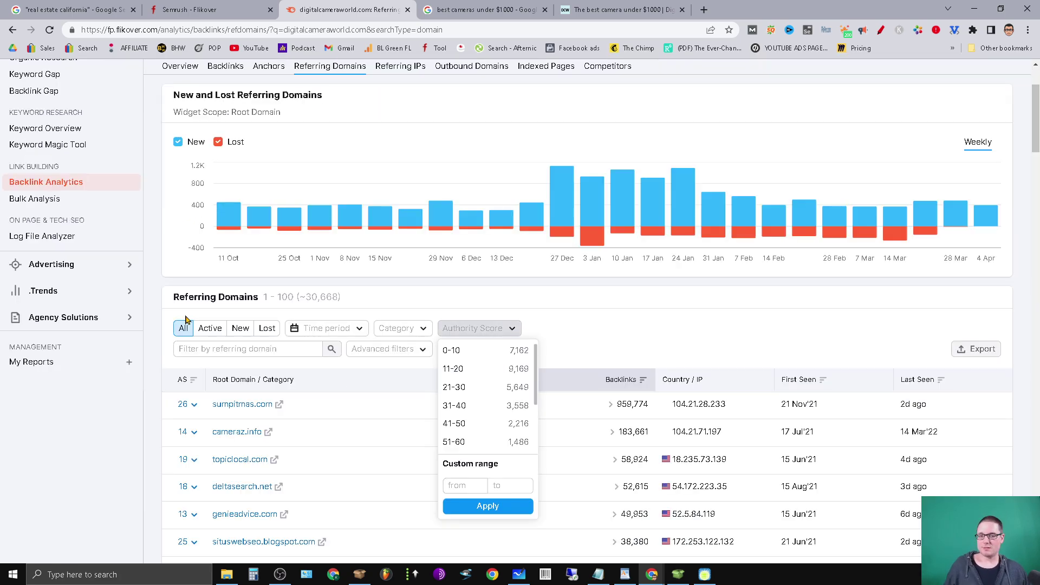
scroll(561, 413, "down", 3)
scroll(509, 232, "down", 3)
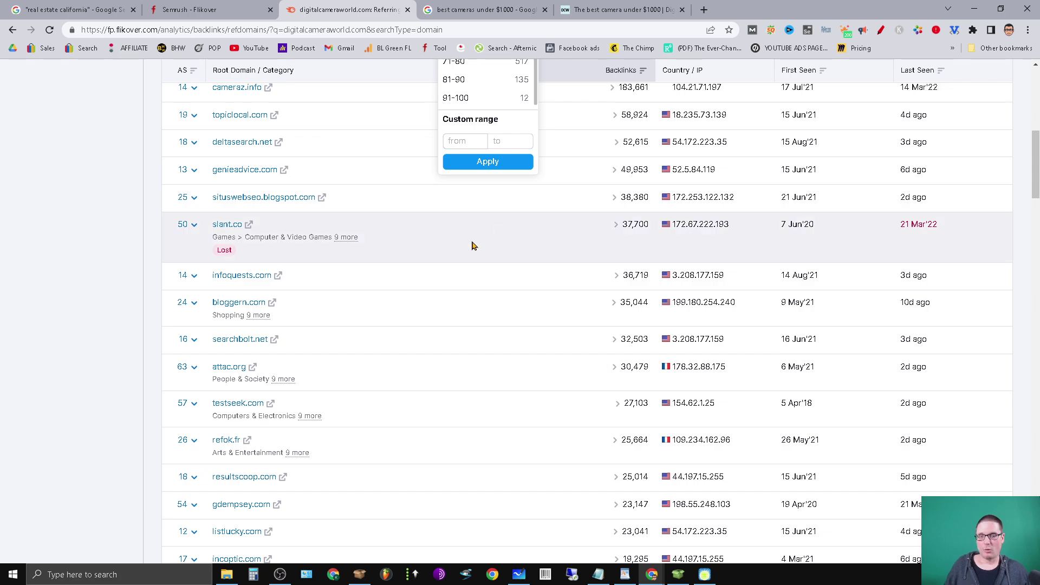
scroll(472, 244, "up", 3)
scroll(466, 236, "down", 2)
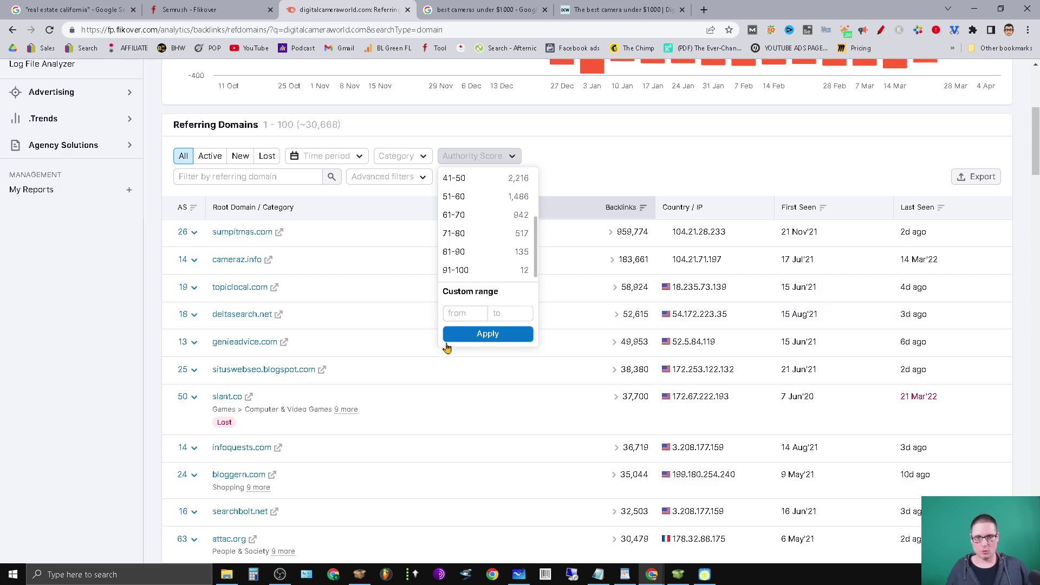
Apply a custom Authority Score range of 45 to 100 to the referring domains
left_click(465, 309)
type("45")
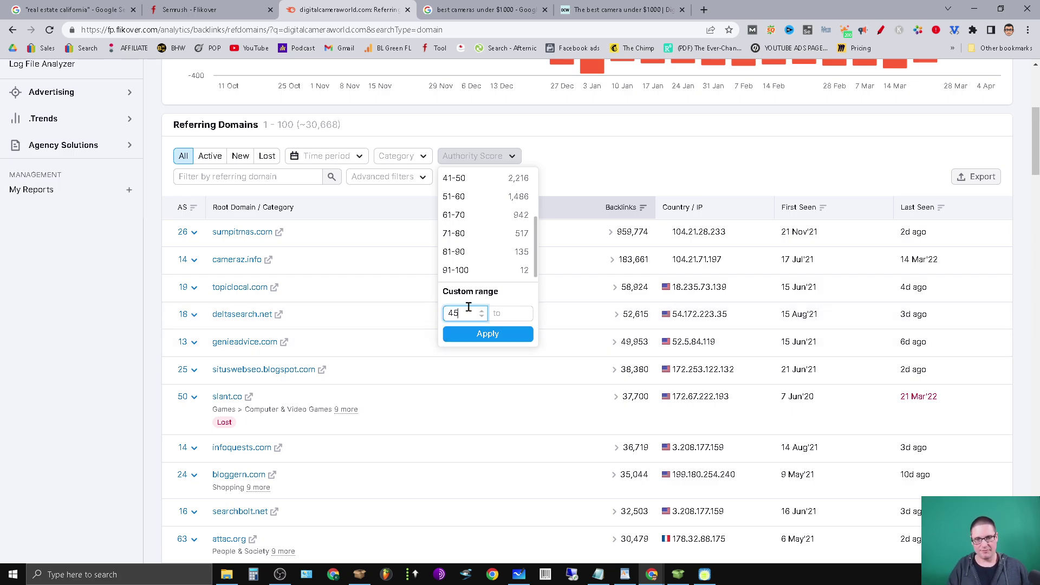
left_click(506, 313)
type("100")
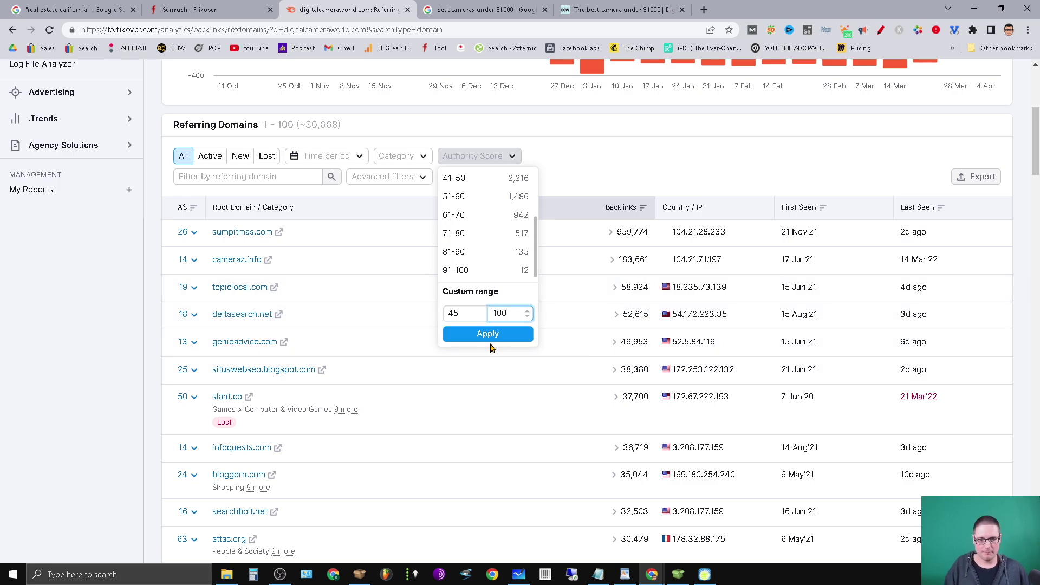
left_click(489, 334)
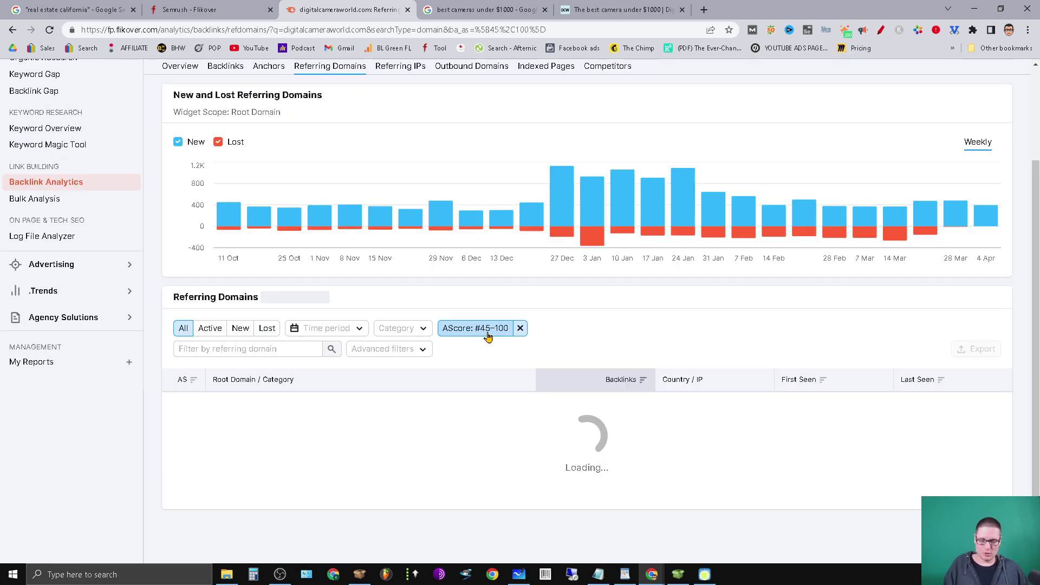
scroll(467, 332, "down", 3)
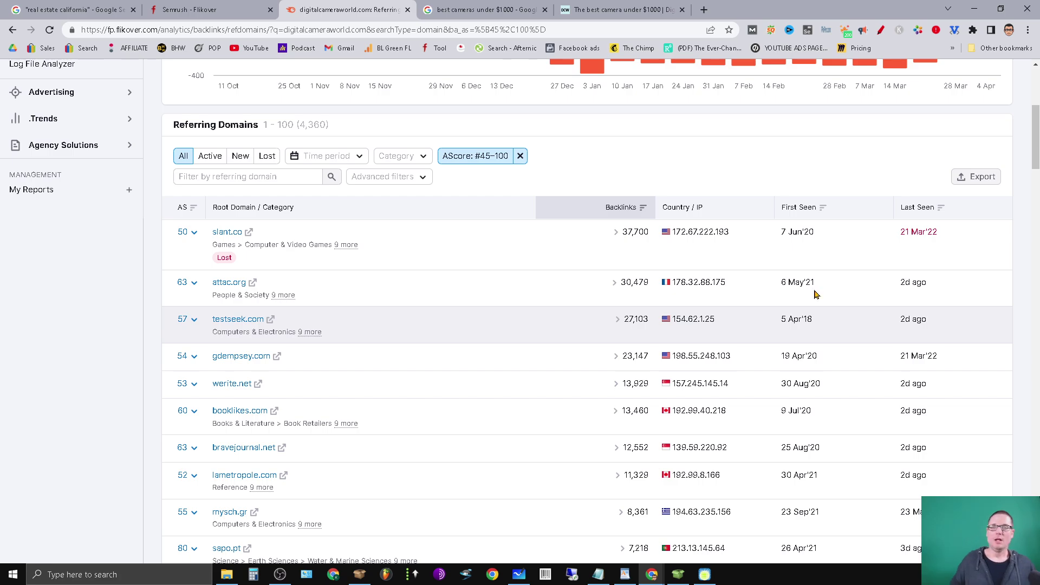
Show only active referring domains and add an Exclude by Zones (TLD) advanced filter
left_click(210, 156)
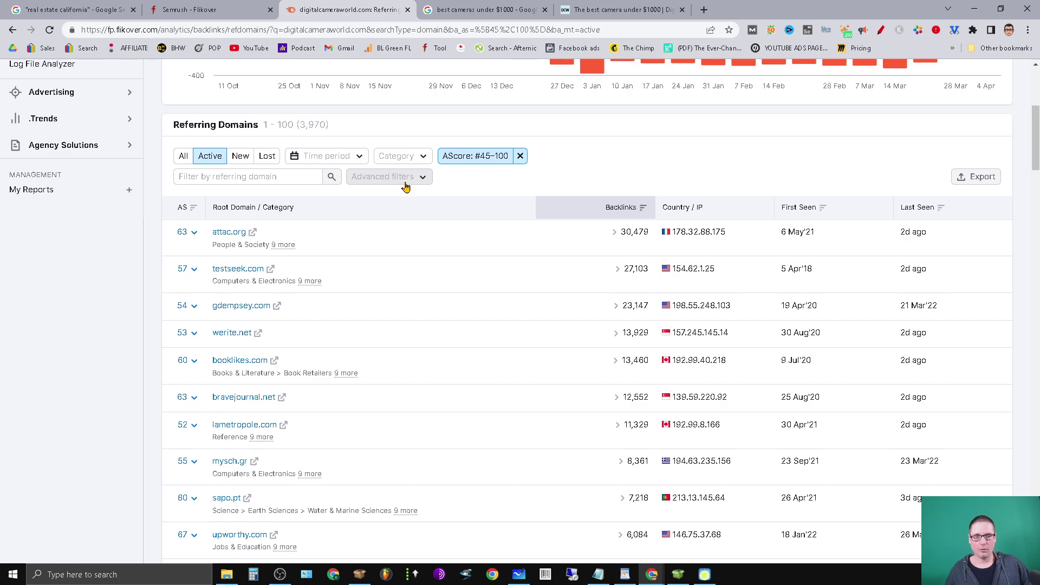
left_click(404, 181)
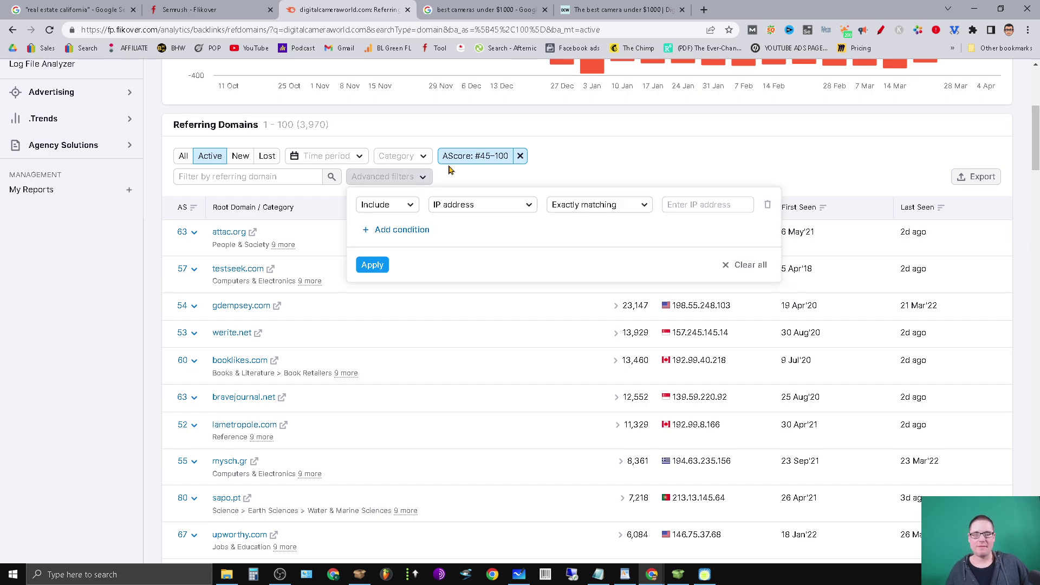
left_click(386, 204)
left_click(389, 246)
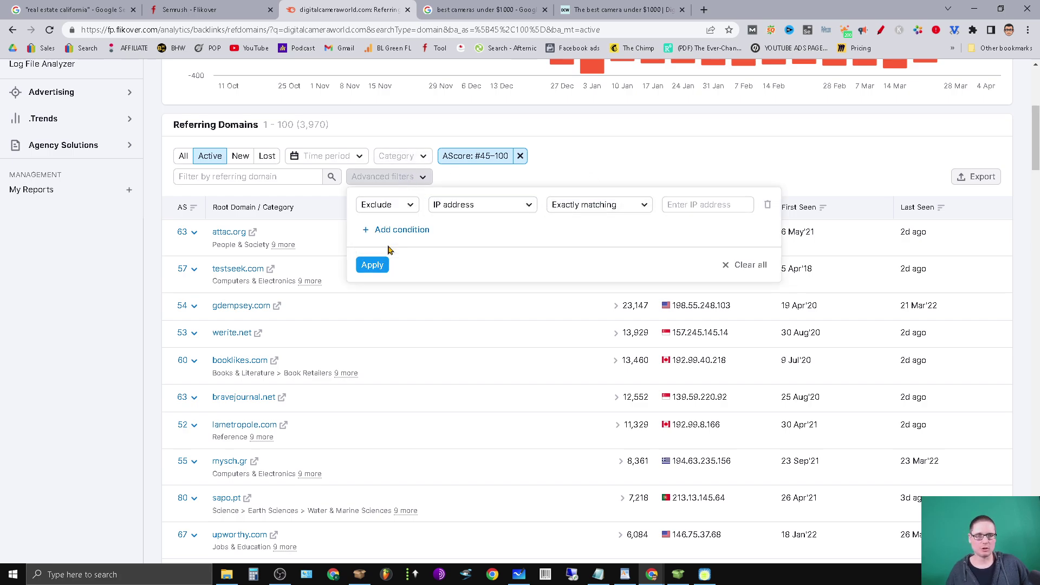
left_click(496, 215)
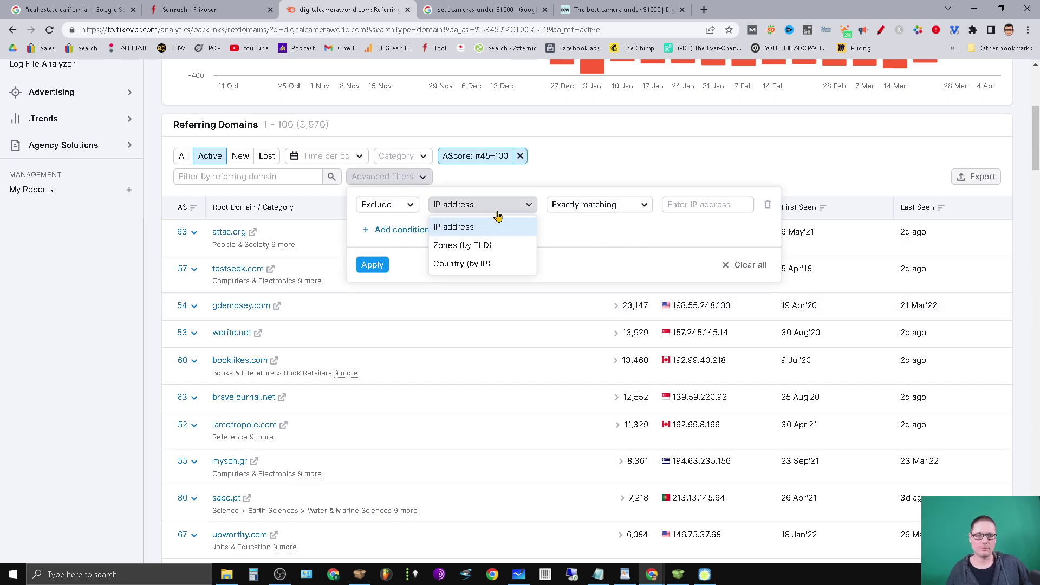
left_click(465, 245)
left_click(568, 204)
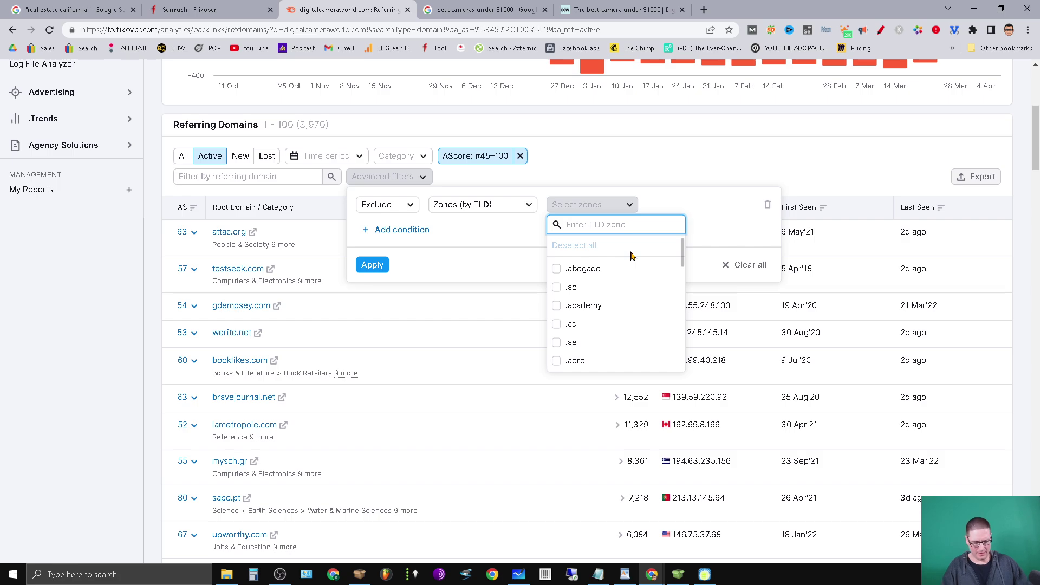
Tick the .edu, .education and .gov zones for exclusion
type(".edu")
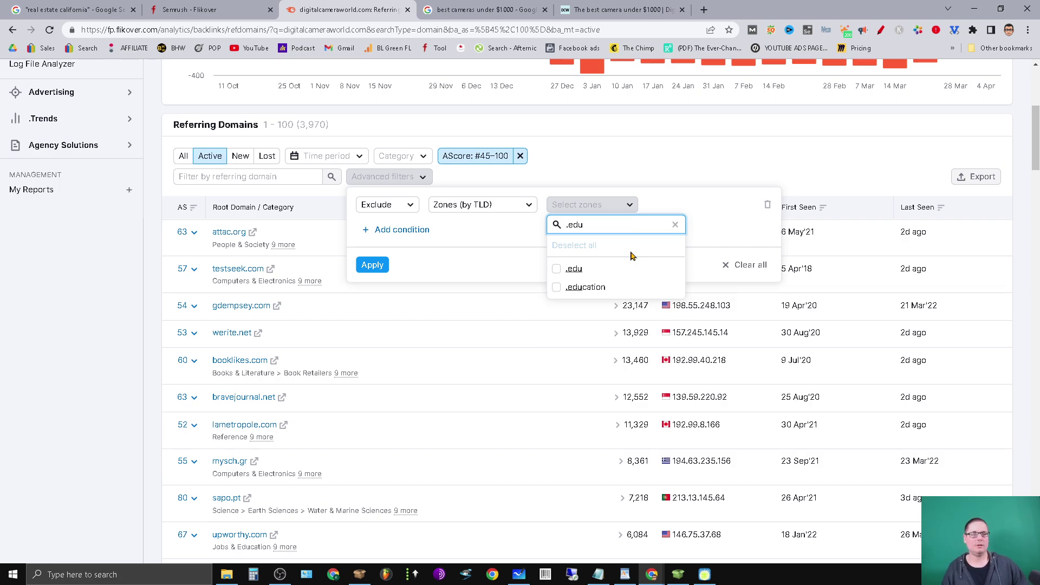
left_click(556, 269)
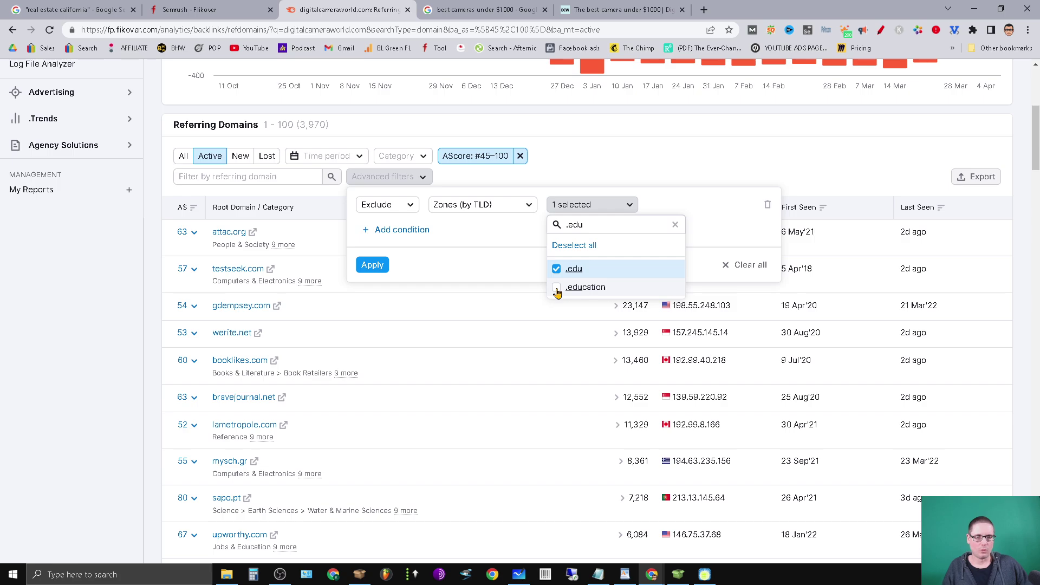
left_click(557, 287)
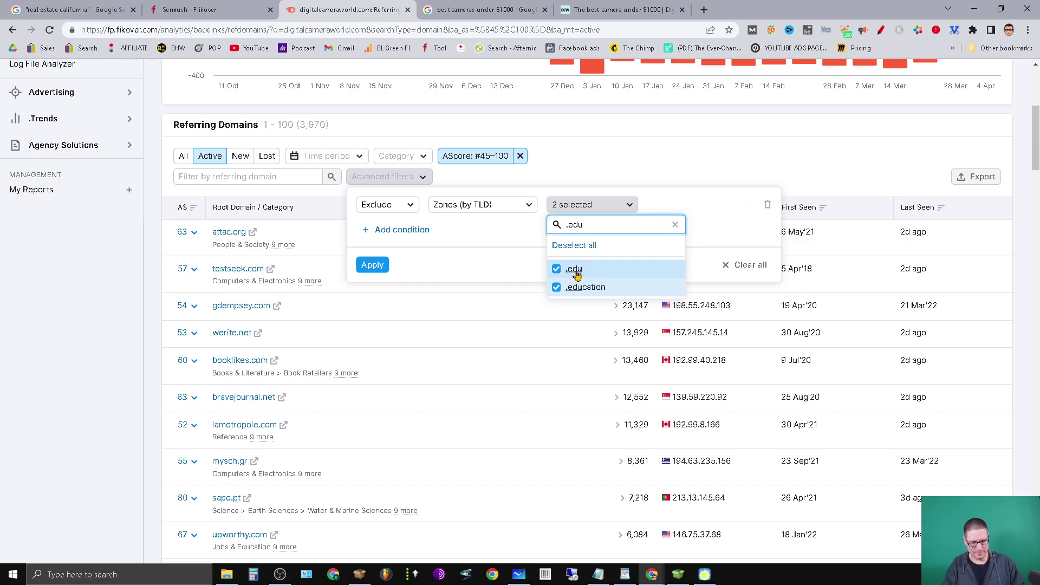
type(".")
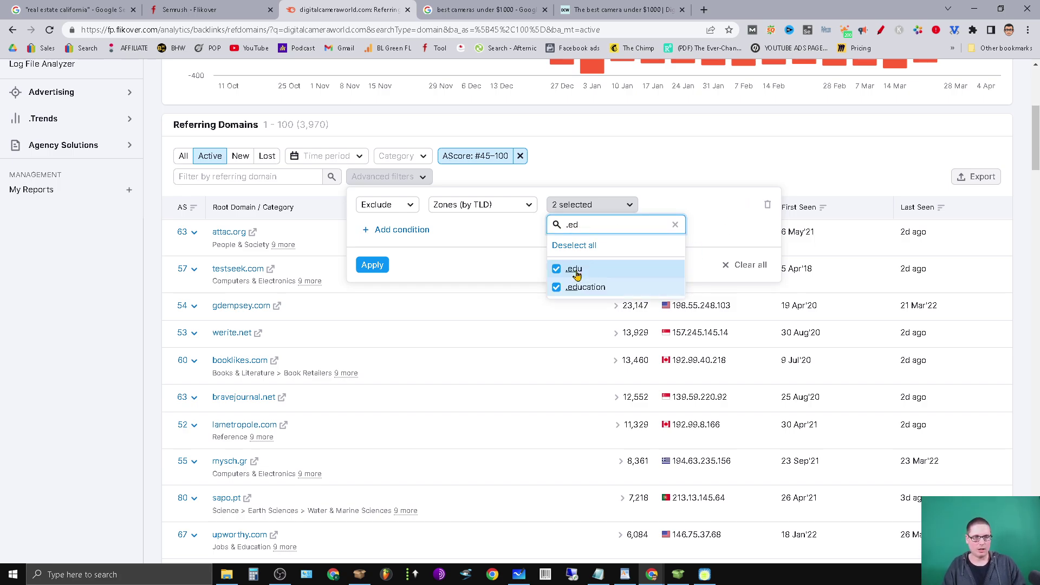
key("BackSpace")
key("BackSpace")
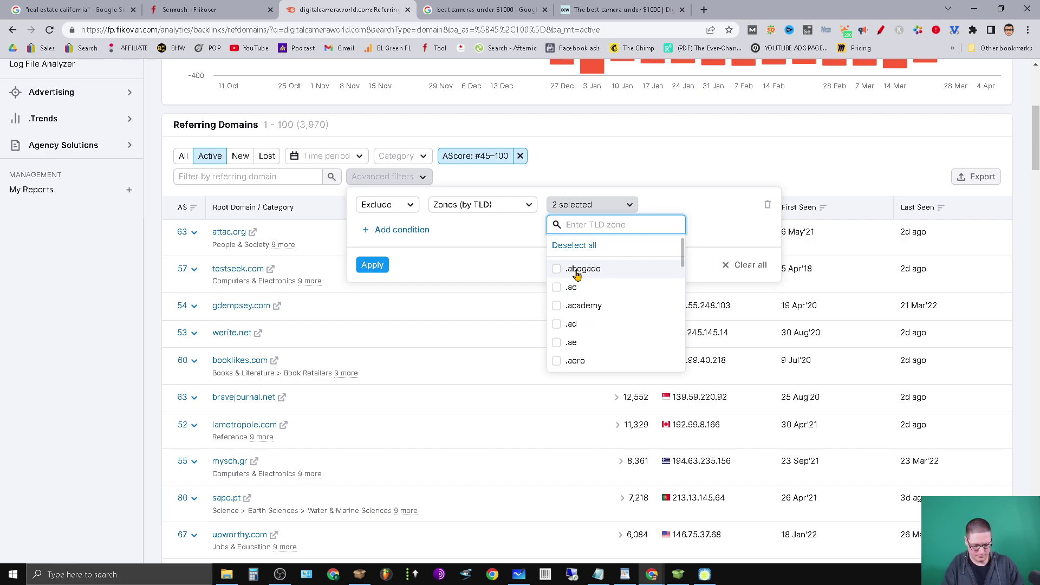
type(".gov")
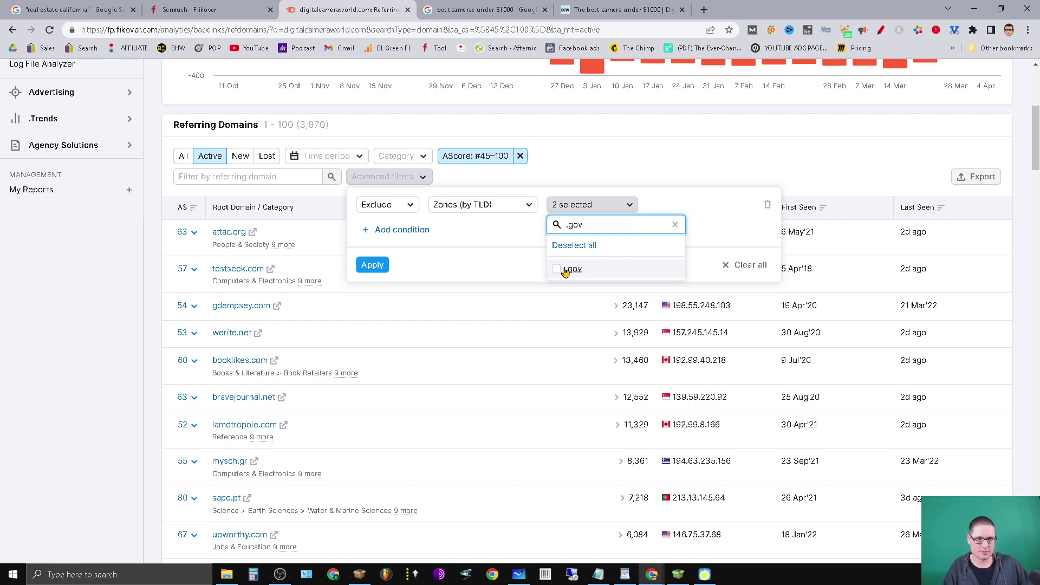
left_click(565, 272)
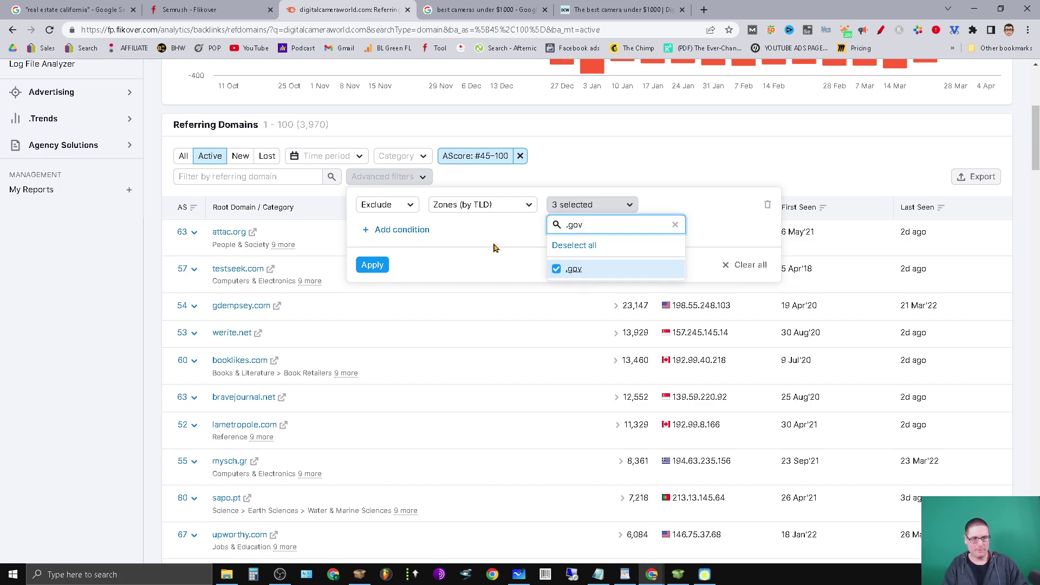
Add the .vc and .ve zones, close the zone list and apply the exclusion filter
key("BackSpace")
key("BackSpace")
key("BackSpace")
type(".v")
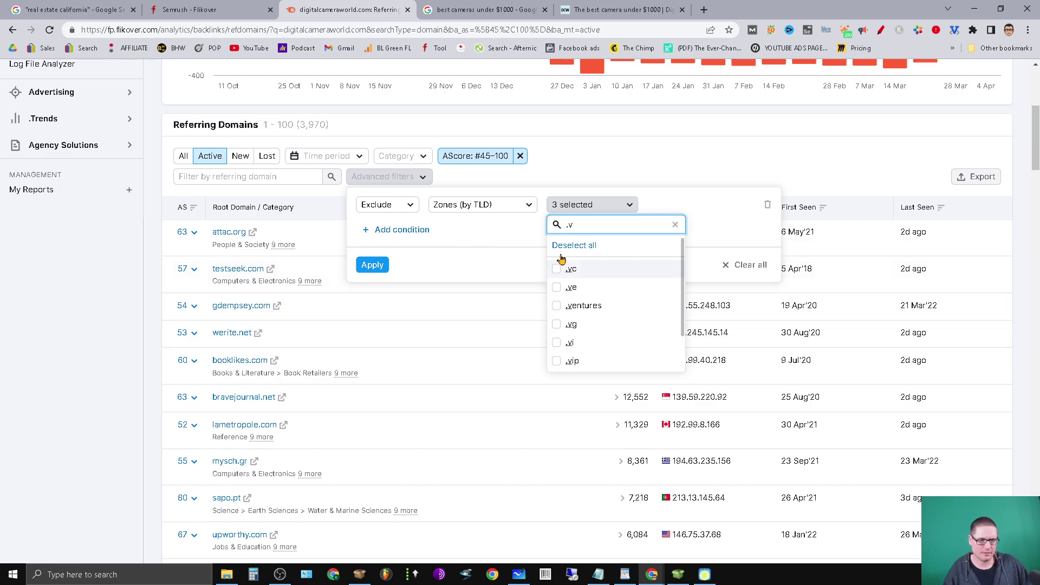
left_click(557, 269)
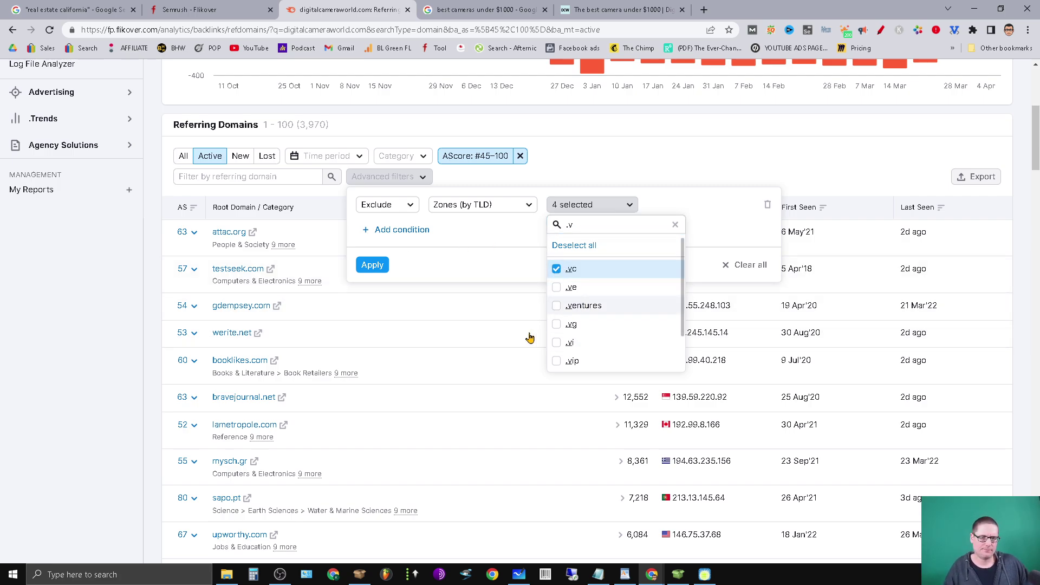
scroll(589, 360, "down", 3)
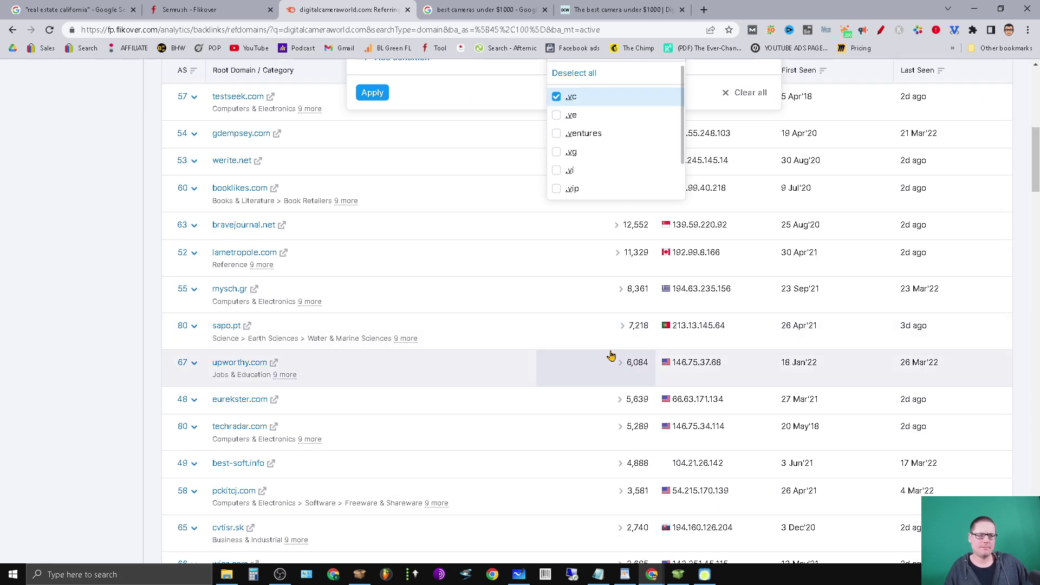
scroll(573, 172, "up", 6)
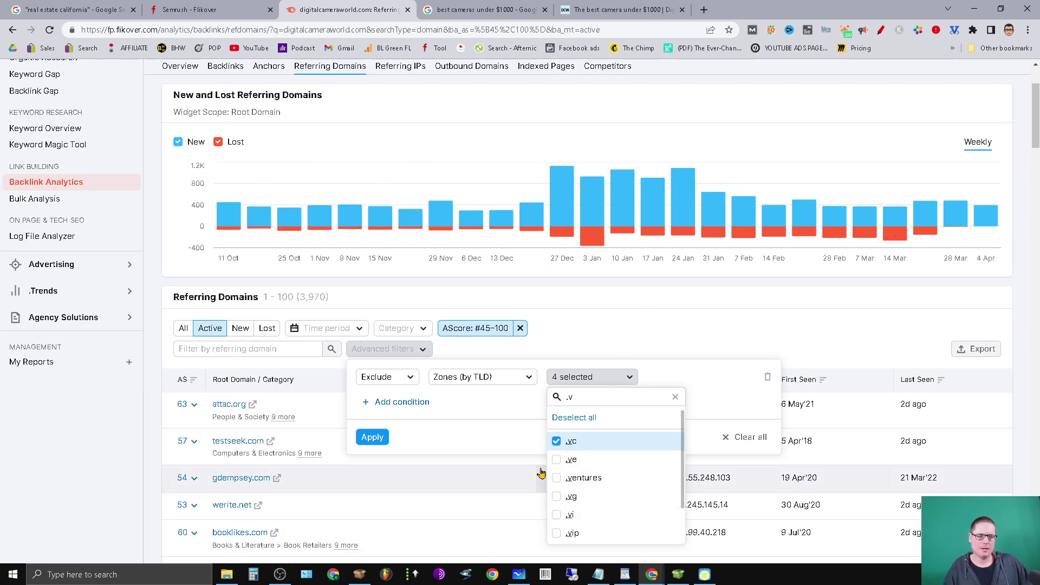
left_click(557, 459)
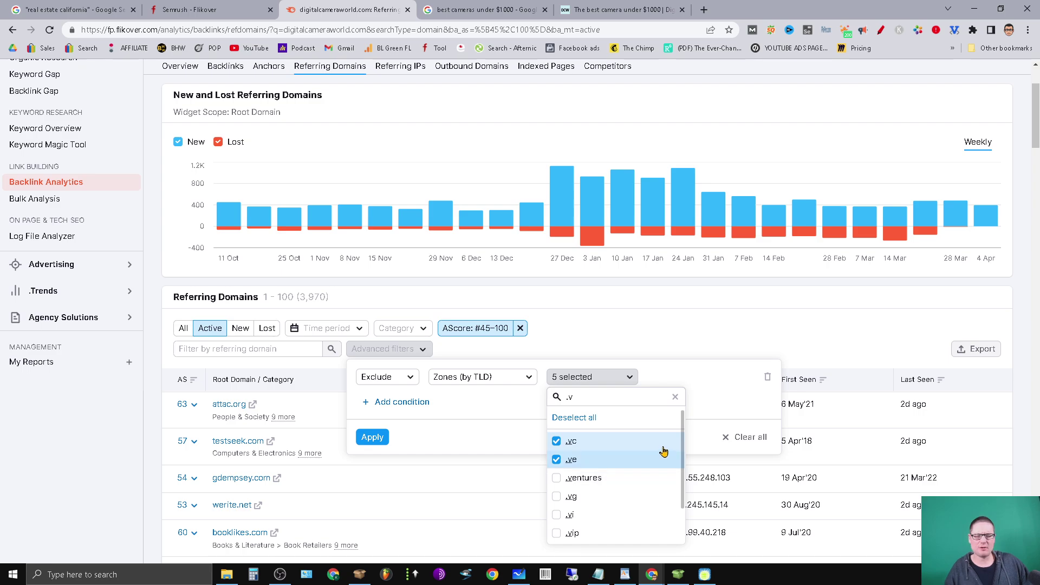
left_click(675, 397)
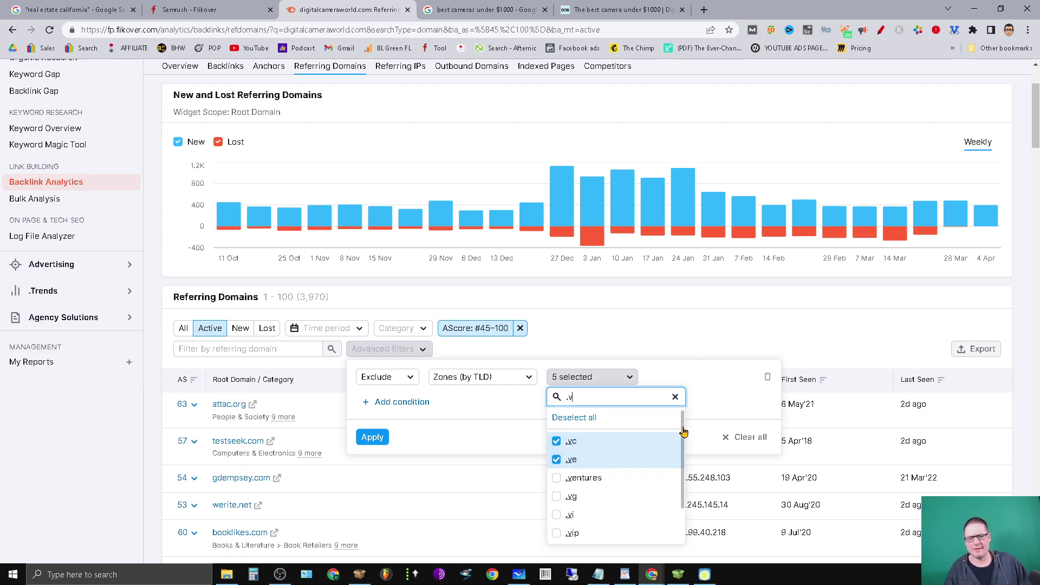
left_click(747, 398)
left_click(381, 437)
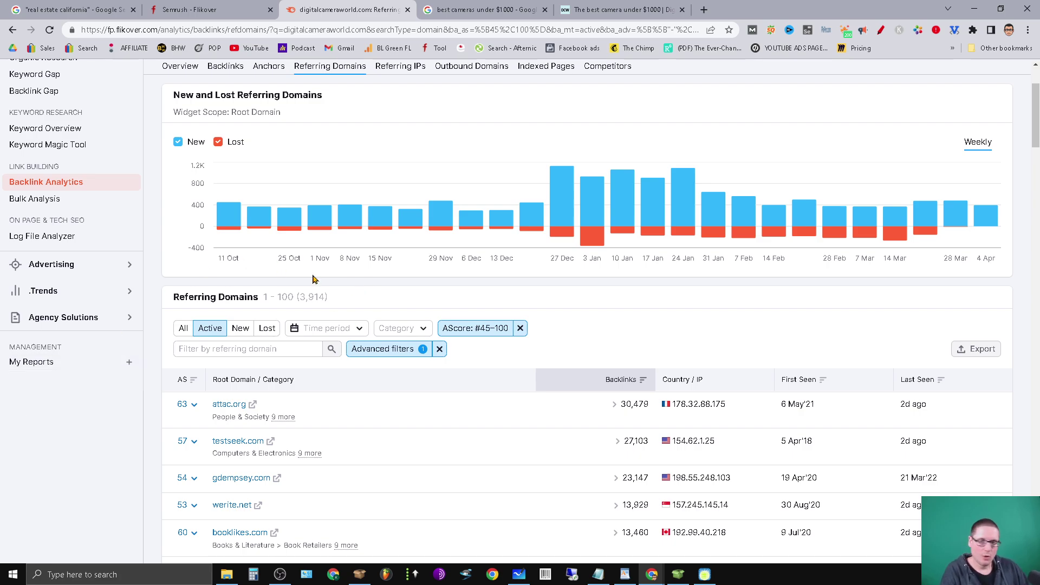
Tighten the Authority Score range to 50–100, then further to 60–100
left_click(486, 328)
type("50")
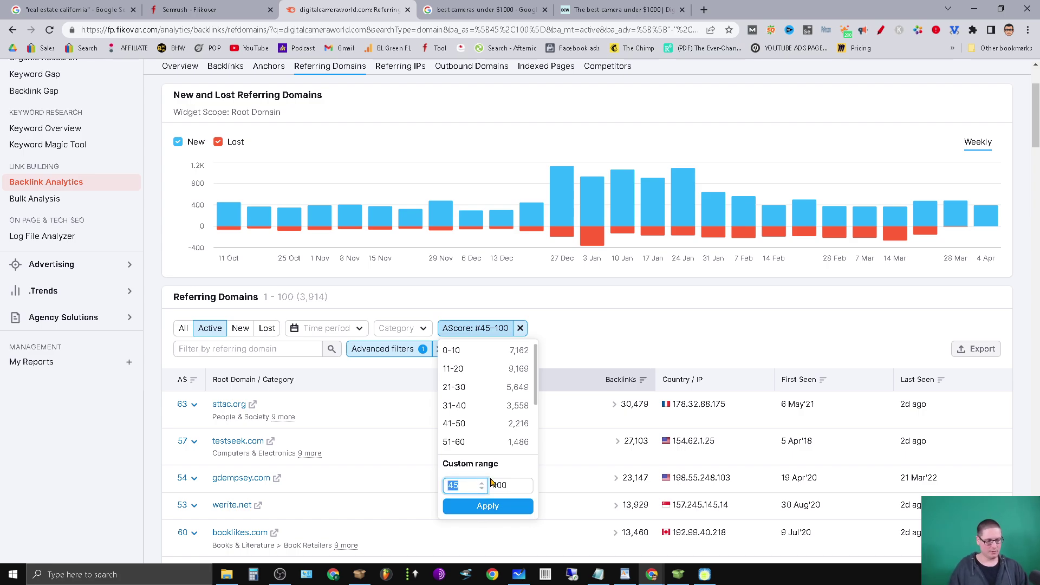
left_click(499, 506)
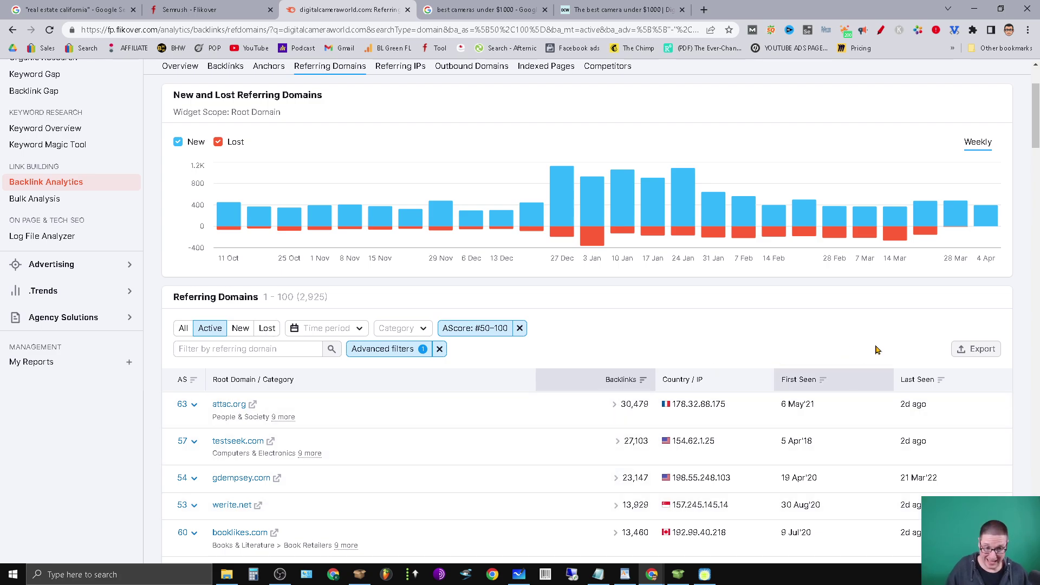
left_click(465, 331)
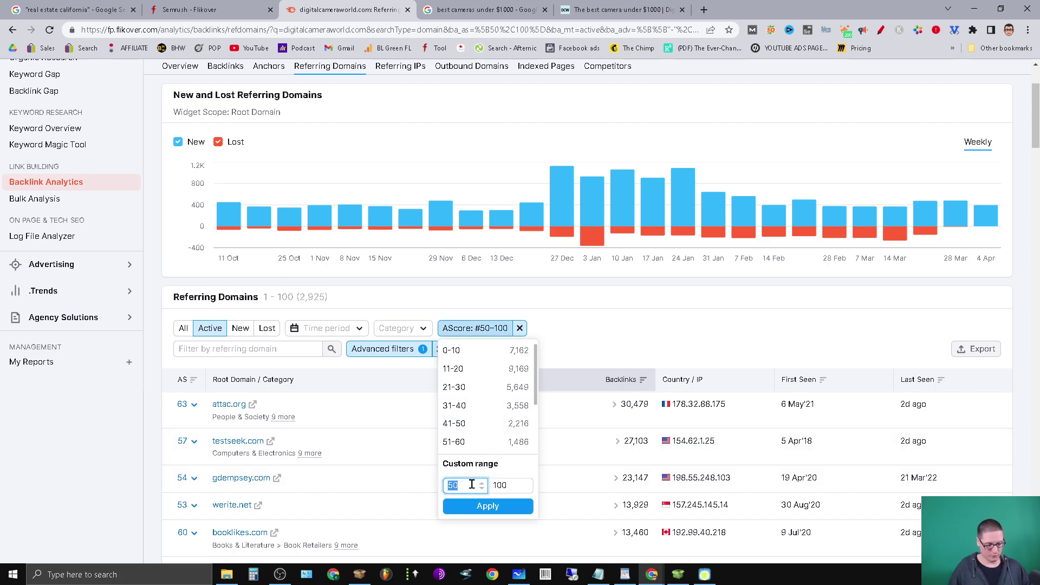
type("60")
left_click(487, 506)
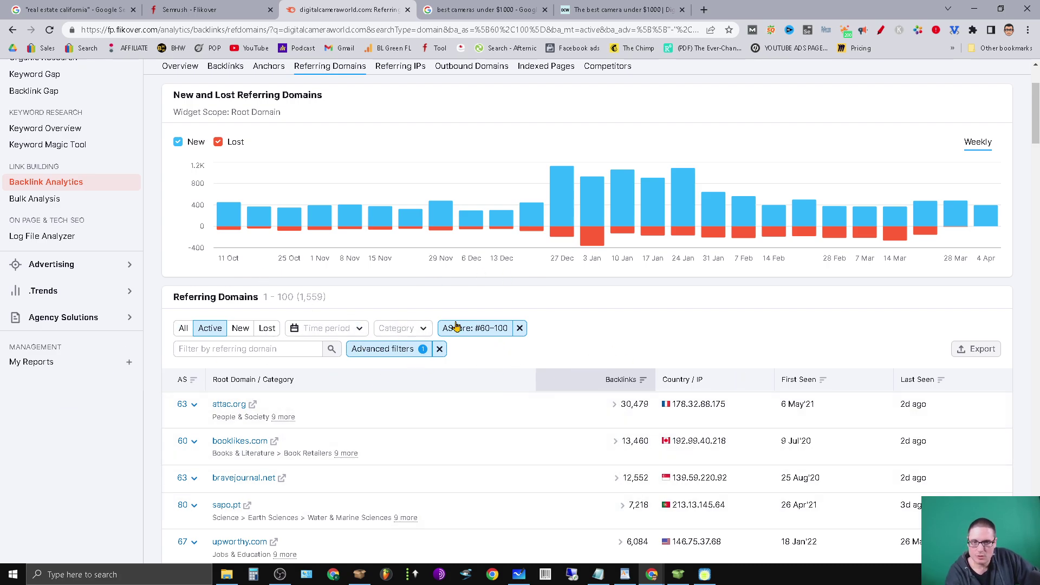
Add an advanced filter condition excluding domains by Country (by IP)
left_click(373, 352)
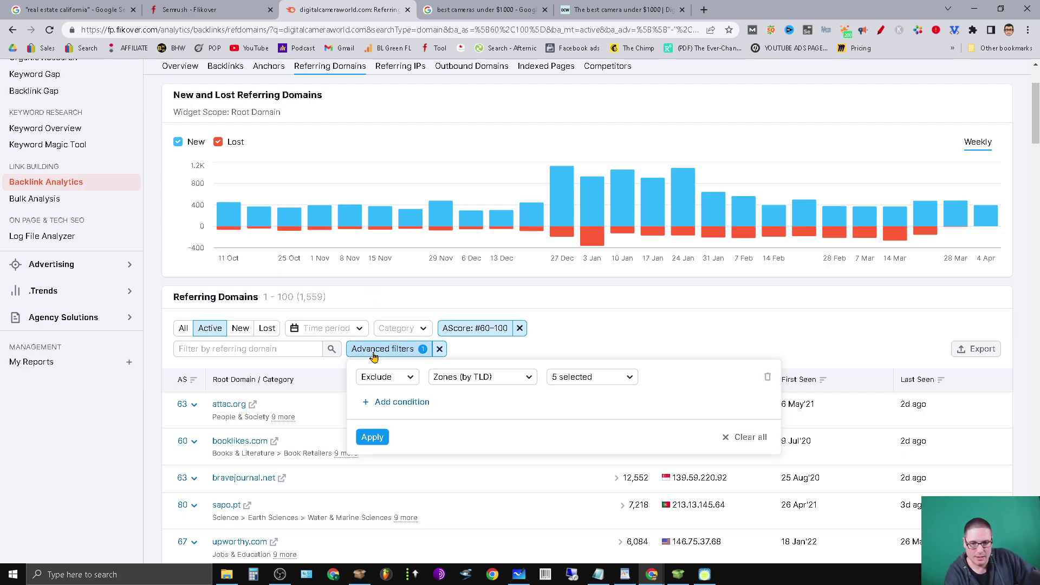
left_click(504, 378)
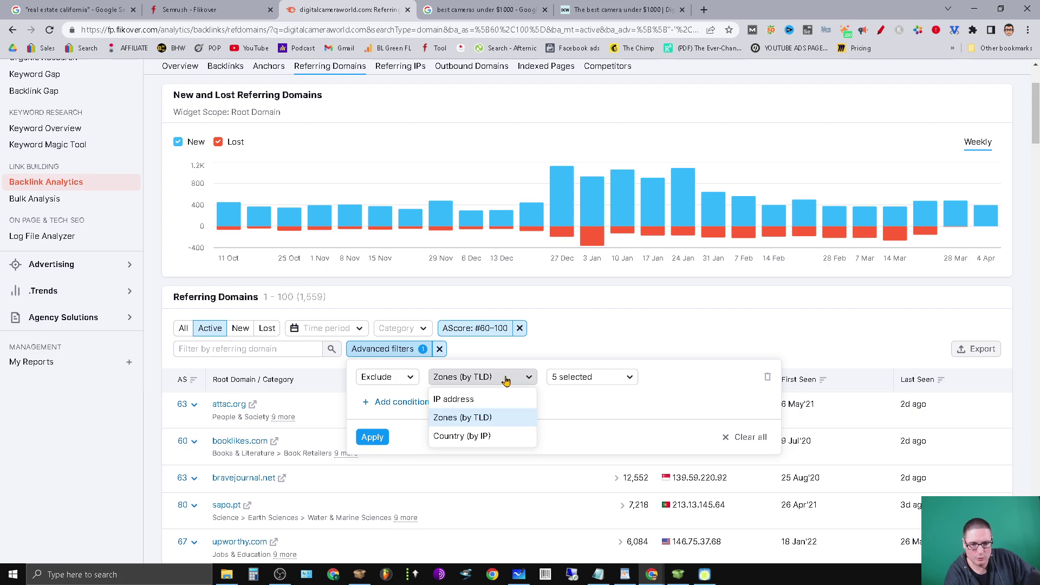
left_click(473, 439)
left_click(600, 379)
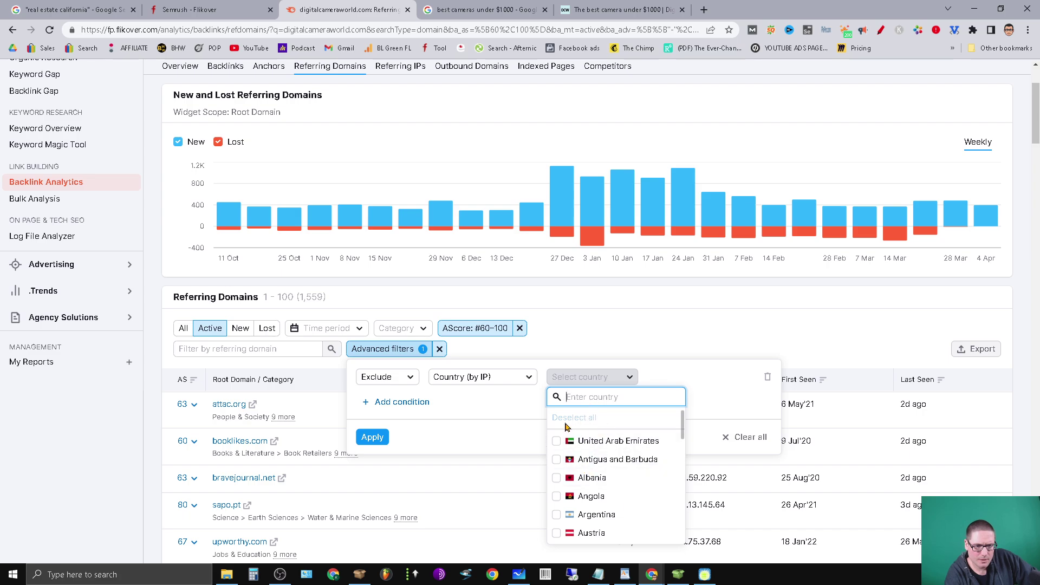
left_click(567, 425)
left_click(596, 398)
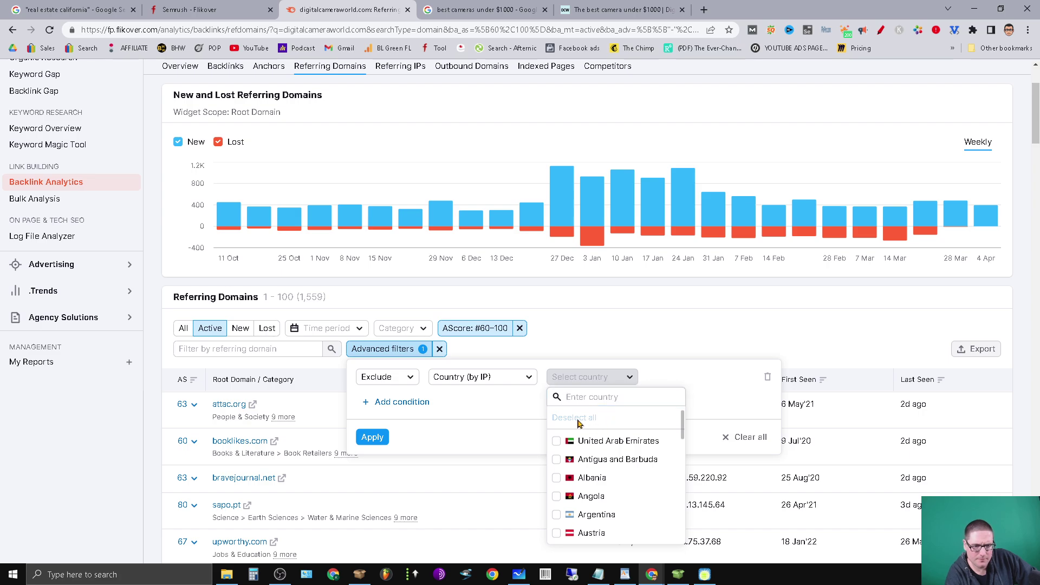
left_click(529, 413)
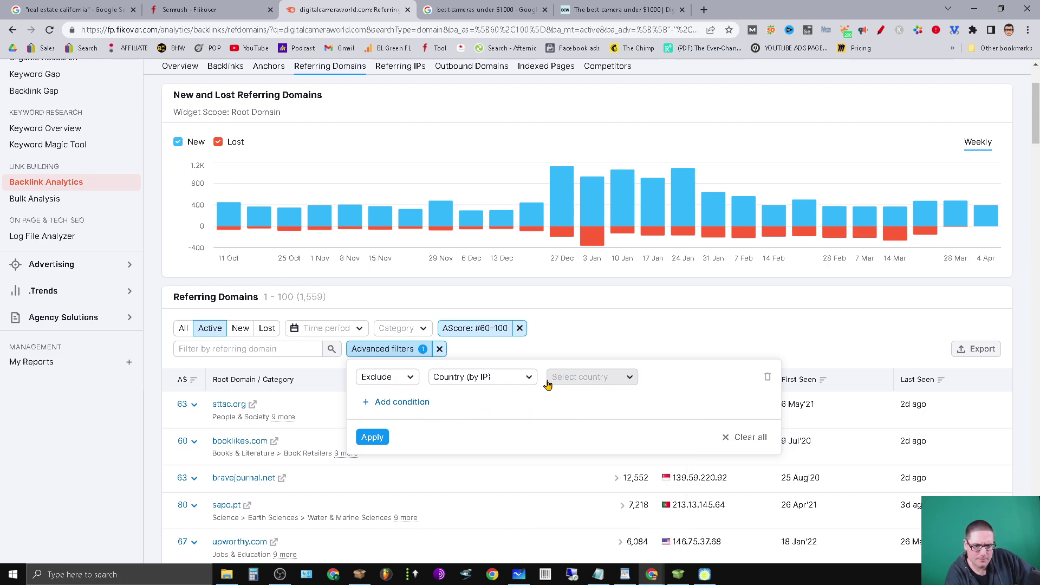
Tick Uruguay, Uzbekistan, British Virgin Islands, Vietnam and South Africa as excluded countries
left_click(585, 382)
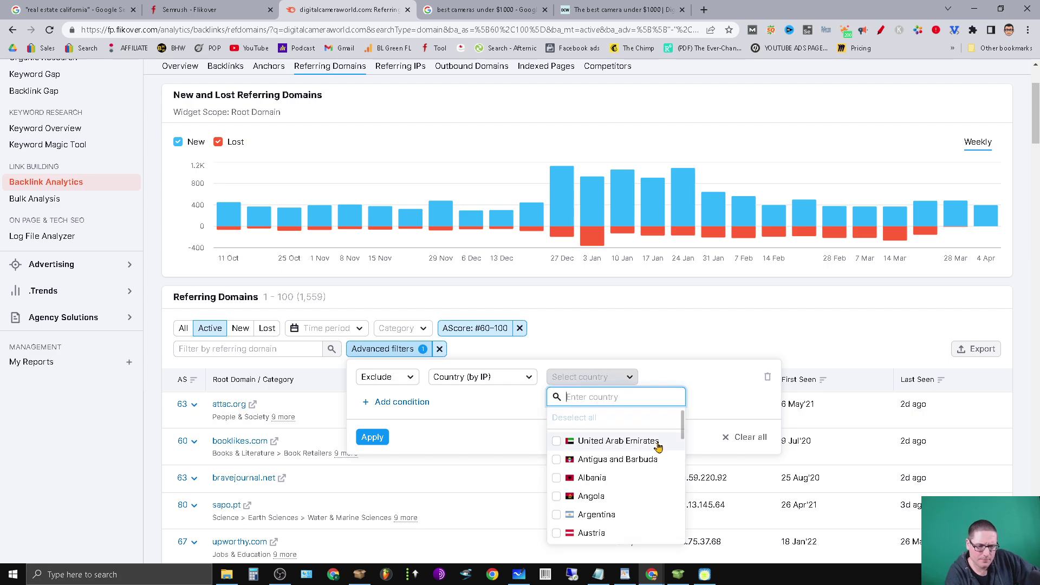
scroll(617, 449, "down", 15)
scroll(609, 455, "down", 15)
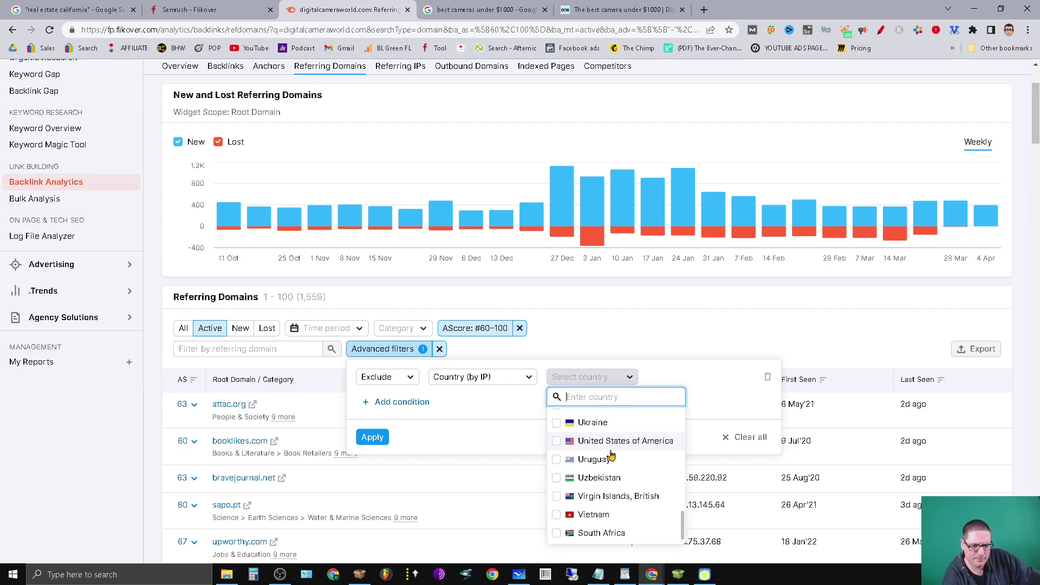
scroll(573, 505, "down", 3)
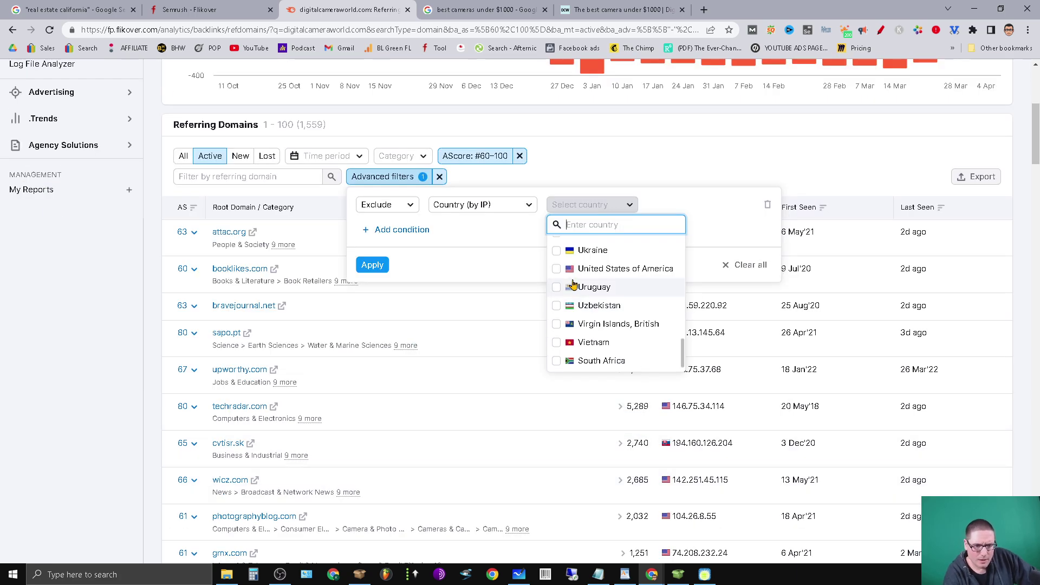
left_click(557, 288)
left_click(557, 306)
left_click(557, 324)
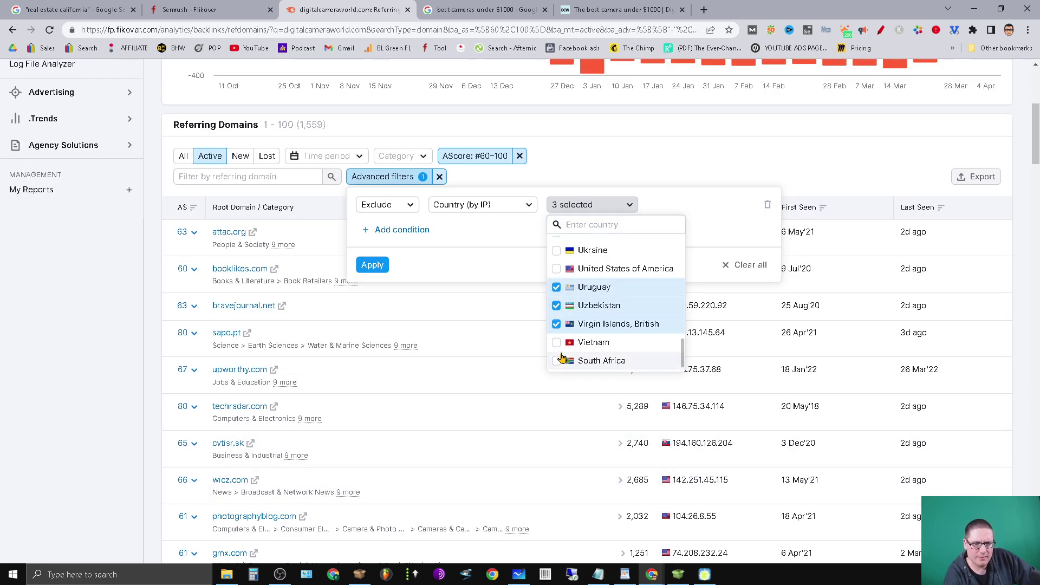
left_click(557, 343)
left_click(557, 361)
scroll(596, 325, "up", 15)
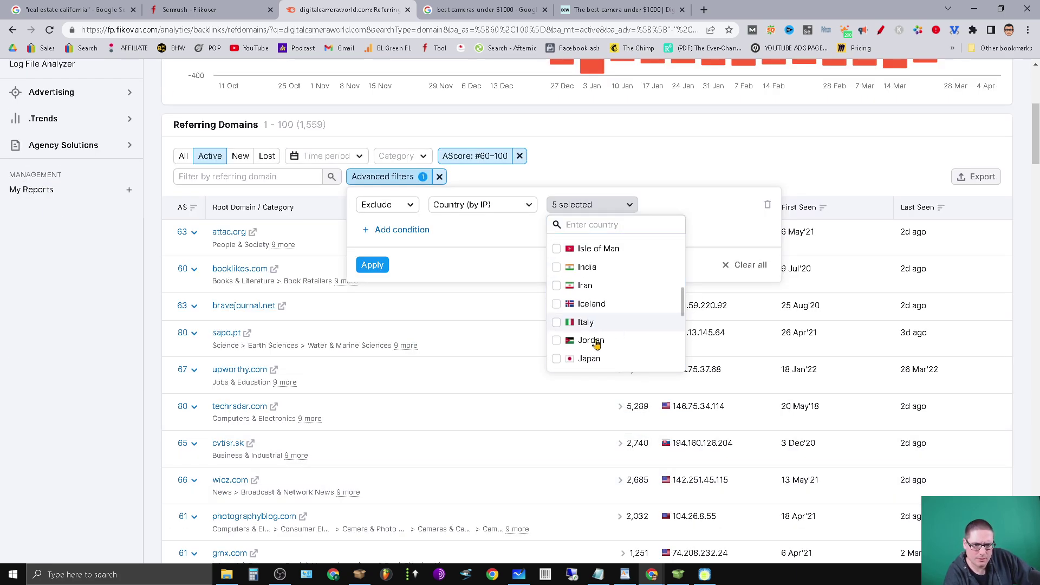
scroll(550, 309, "up", 5)
scroll(569, 327, "up", 5)
scroll(569, 327, "up", 10)
scroll(632, 395, "down", 6)
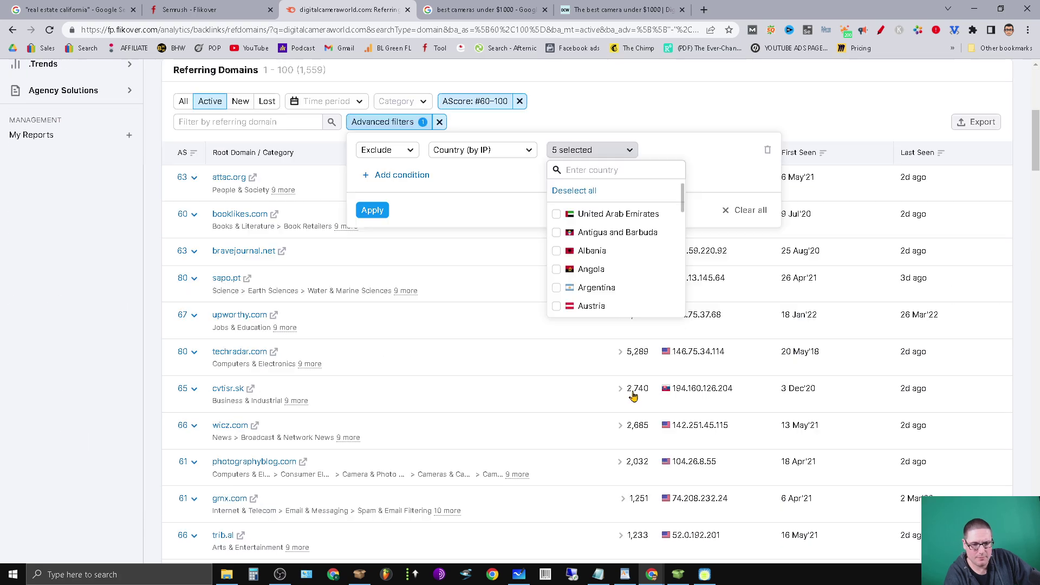
Tick countries from United Arab Emirates through Czech Republic for exclusion by IP
left_click(557, 214)
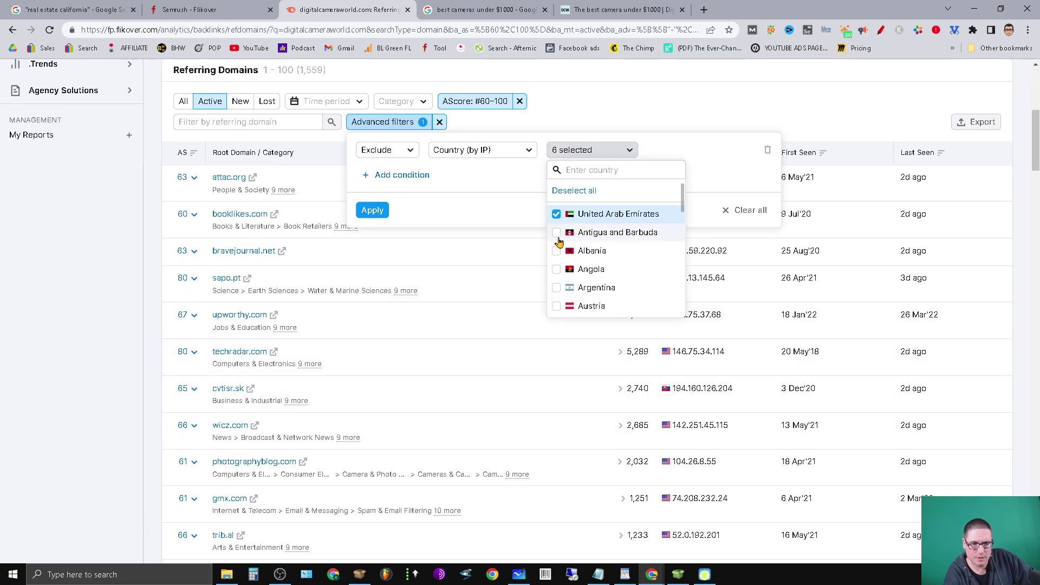
left_click(557, 232)
left_click(557, 250)
left_click(558, 271)
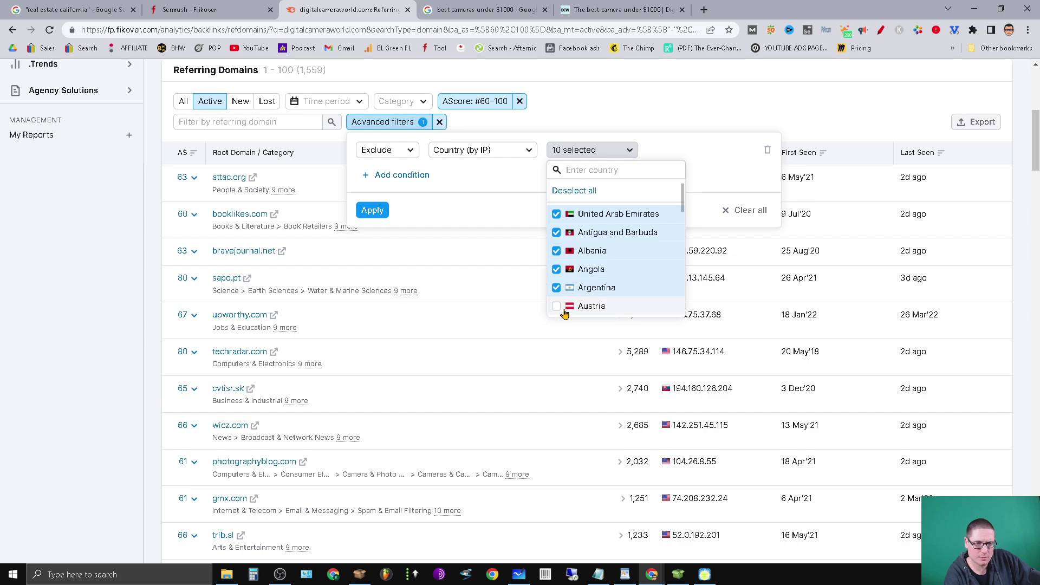
left_click(556, 306)
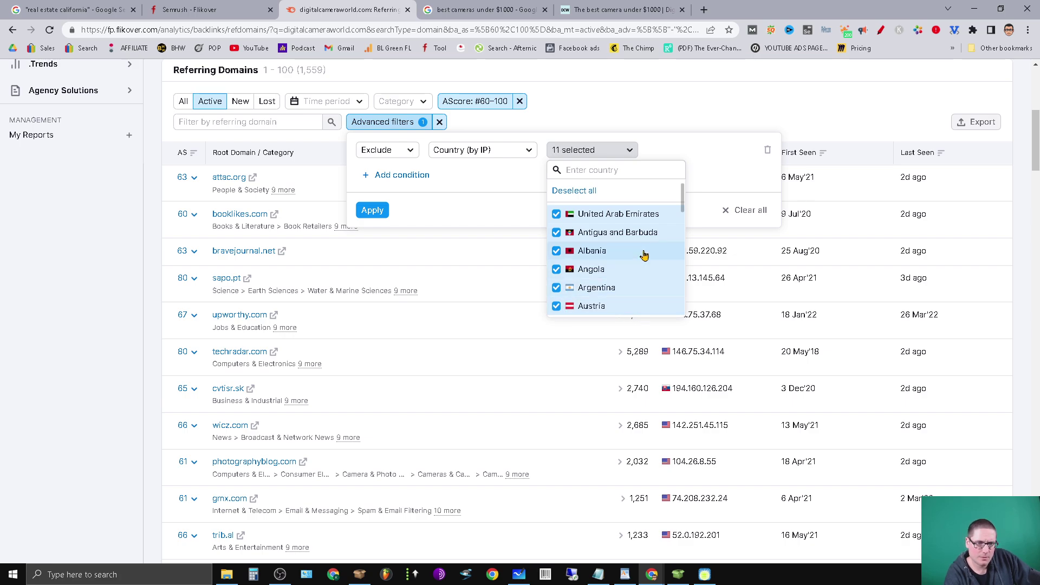
scroll(628, 244, "down", 8)
left_click(556, 184)
left_click(556, 200)
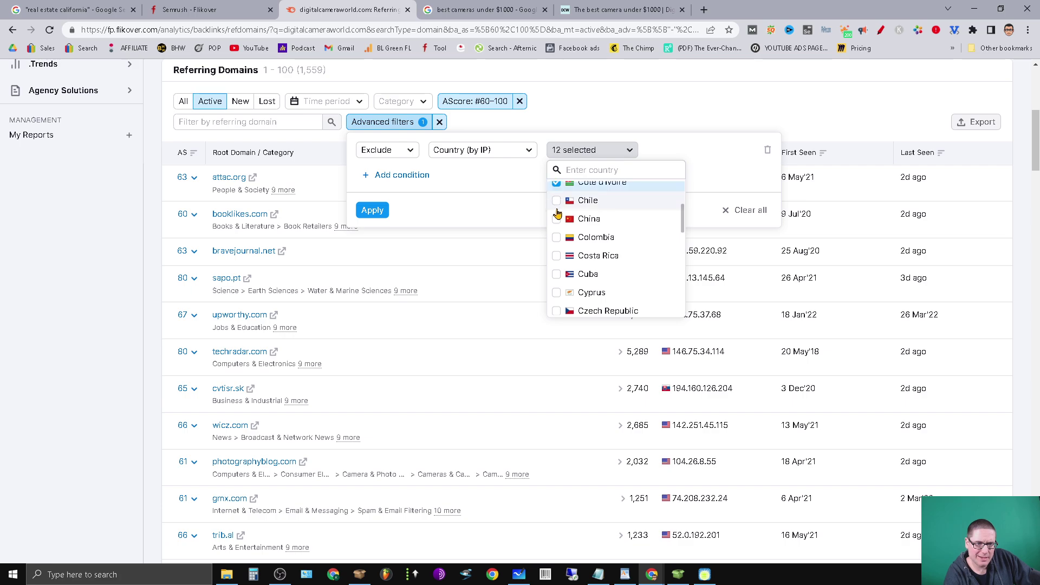
left_click(557, 219)
left_click(556, 238)
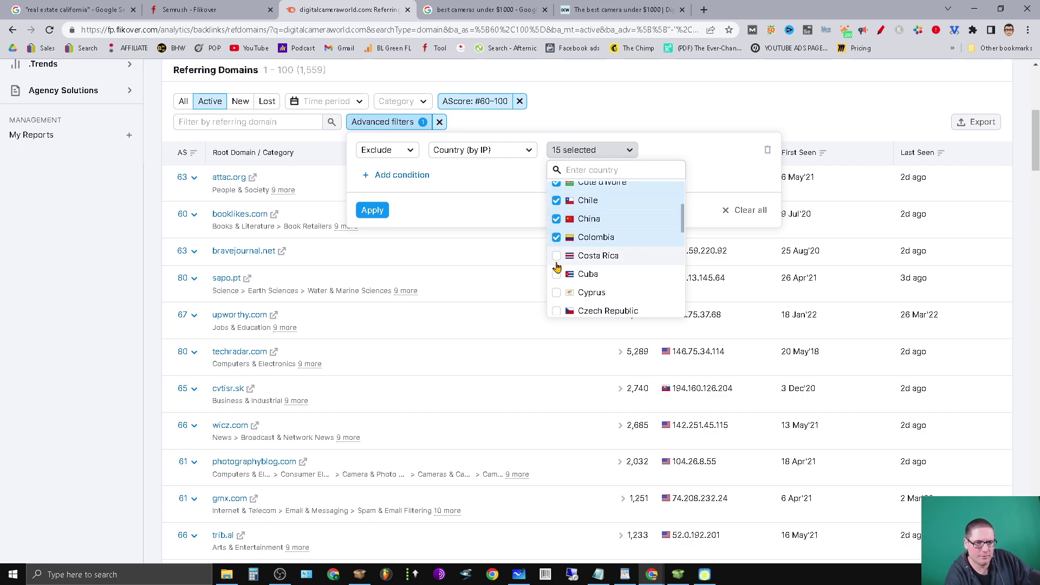
left_click(556, 274)
left_click(556, 293)
left_click(558, 312)
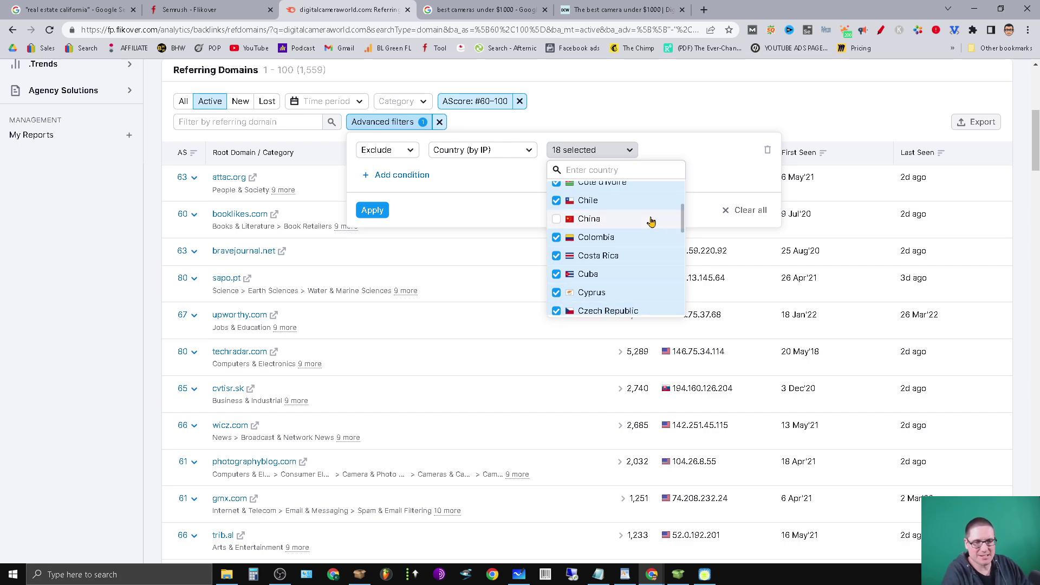
Exclude Germany through Iran, including Spain, Greece, Hong Kong, Hungary, Israel and India
scroll(681, 230, "down", 2)
scroll(682, 233, "down", 3)
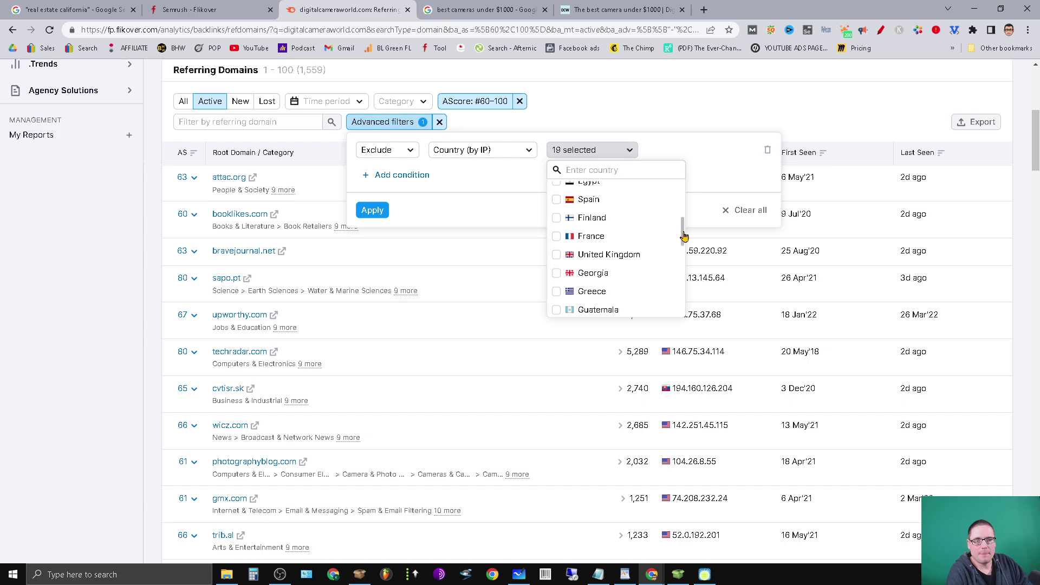
scroll(681, 232, "up", 3)
left_click(568, 214)
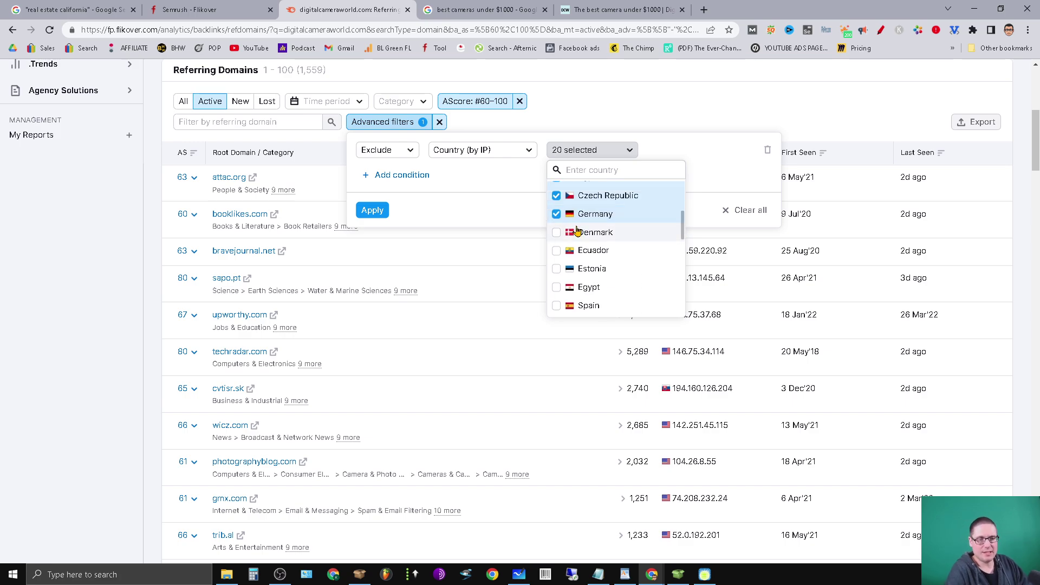
left_click(572, 232)
left_click(611, 250)
left_click(596, 269)
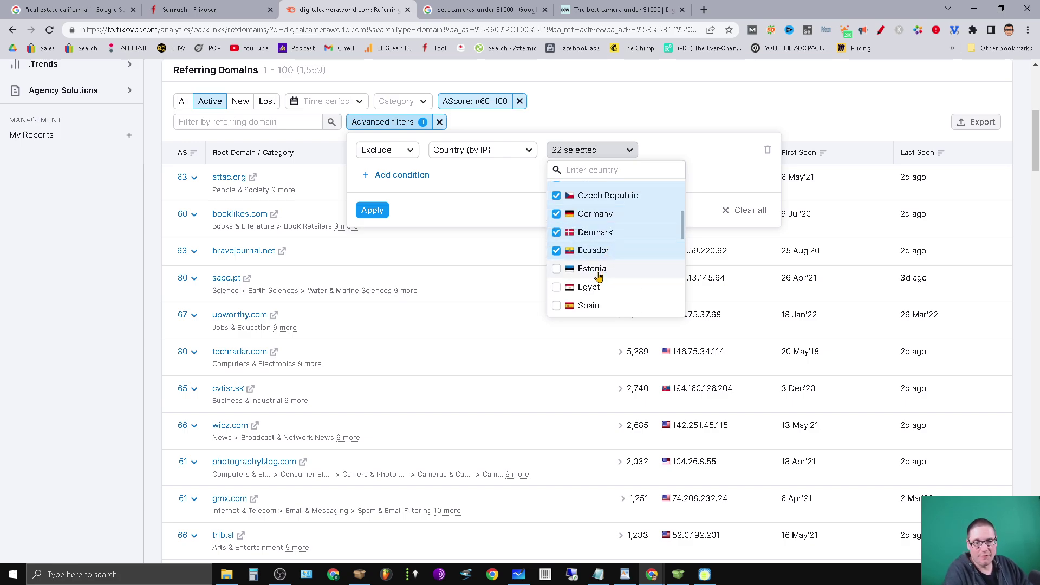
left_click(594, 287)
left_click(594, 306)
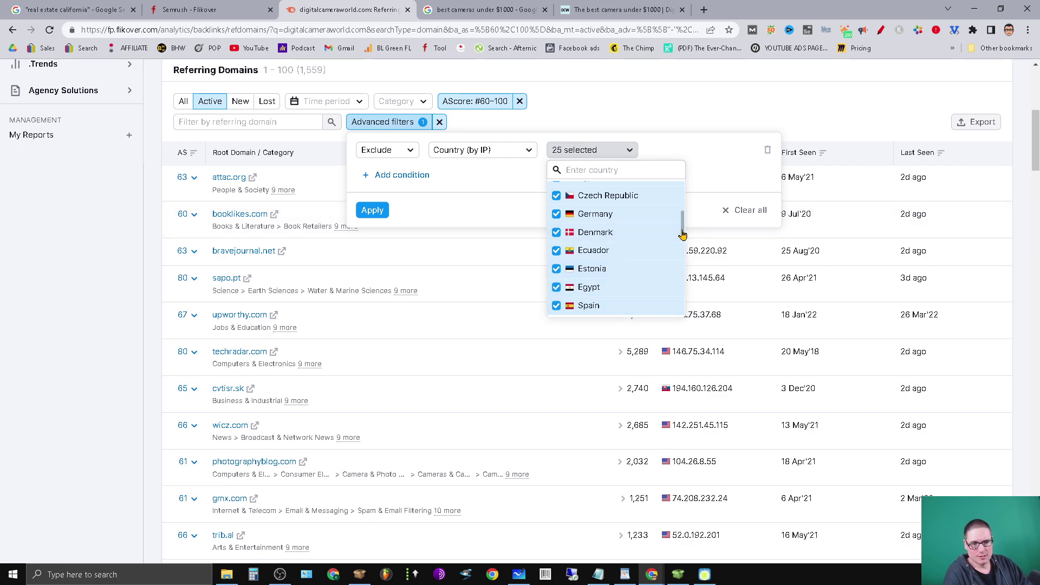
scroll(680, 233, "down", 3)
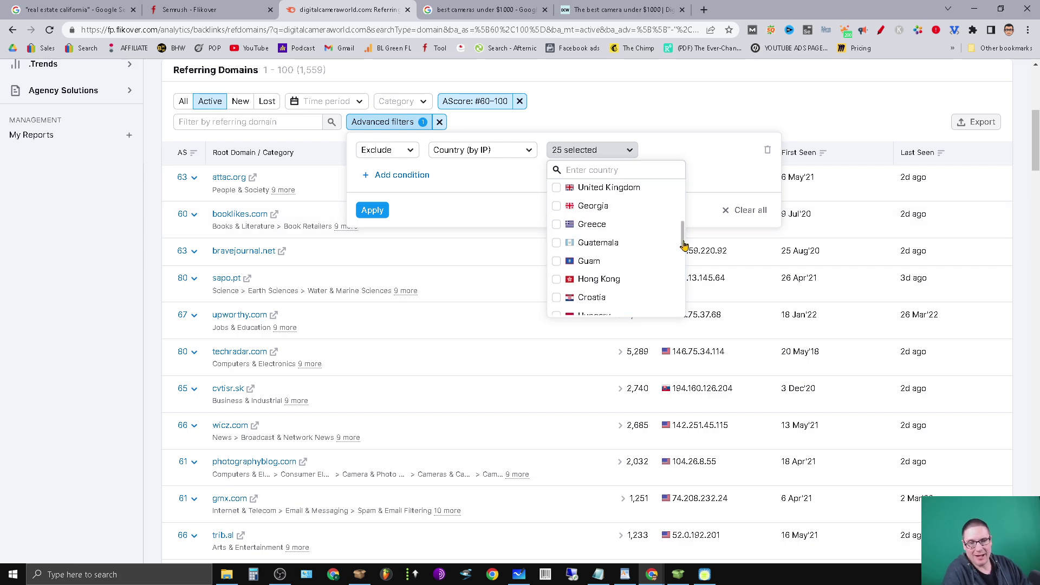
left_click(598, 212)
left_click(600, 244)
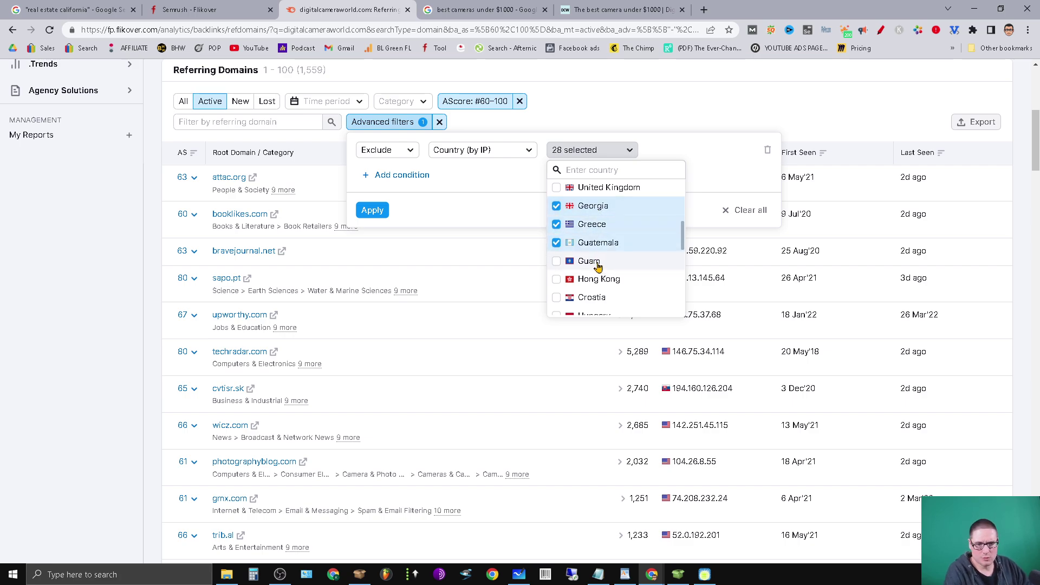
left_click(616, 282)
left_click(593, 298)
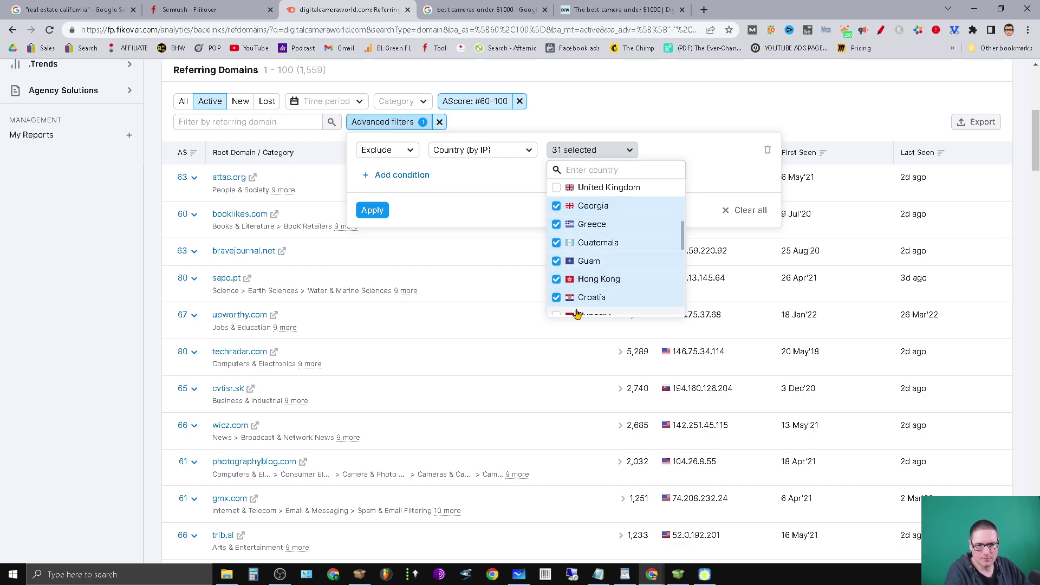
left_click(577, 314)
scroll(685, 244, "down", 2)
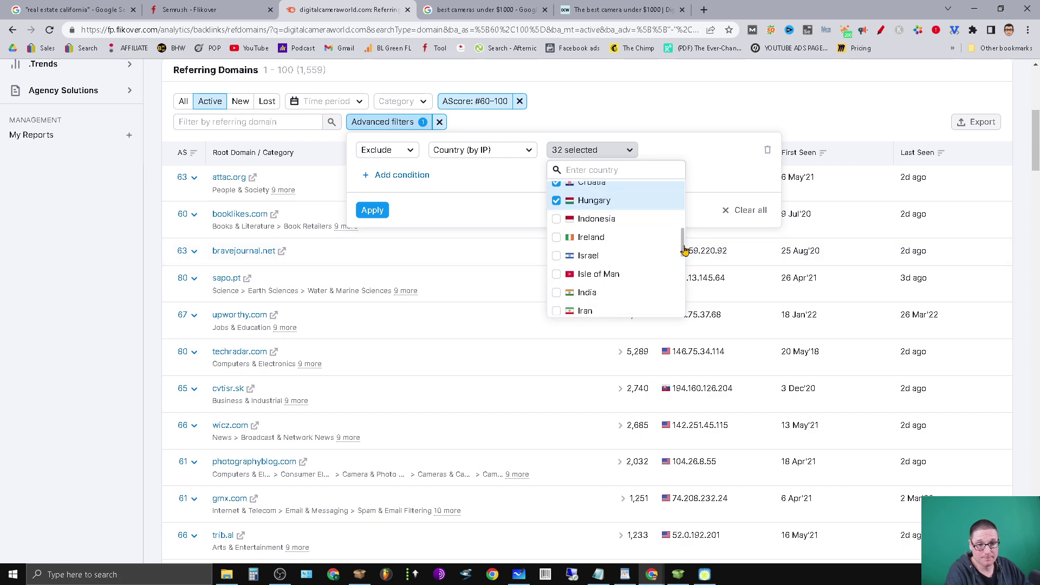
left_click(634, 220)
left_click(613, 255)
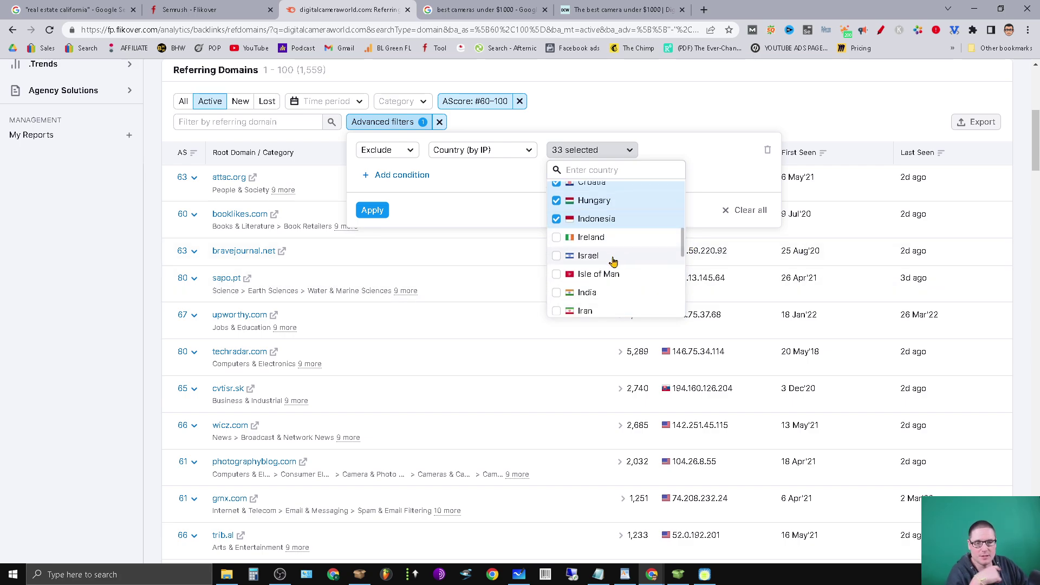
left_click(605, 274)
left_click(587, 293)
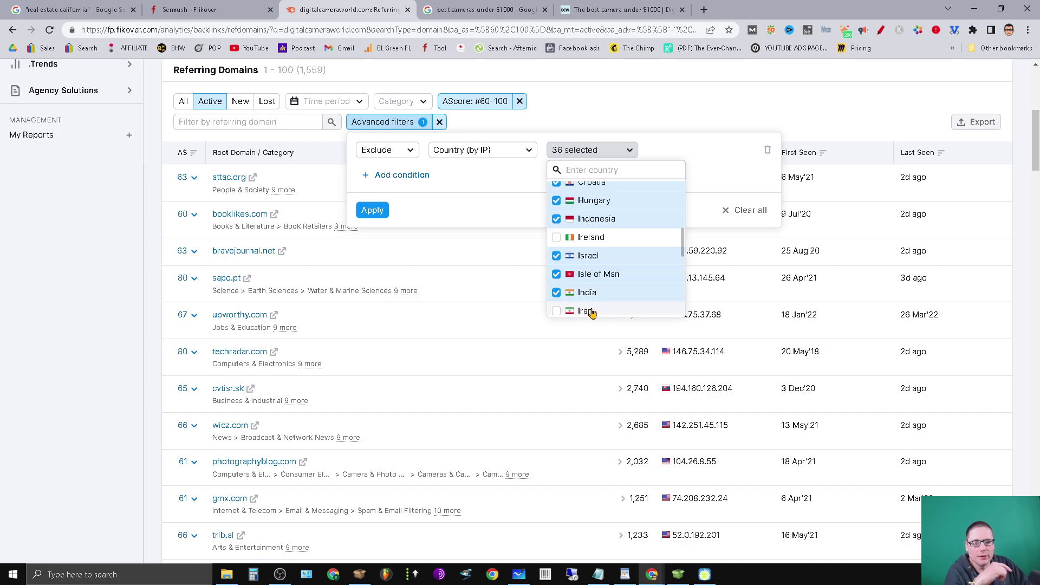
left_click(586, 311)
Exclude Lithuania through Poland, including Mexico, Malaysia, Nepal, Peru, Philippines and Pakistan
scroll(682, 267, "down", 4)
scroll(682, 267, "down", 1)
left_click(595, 185)
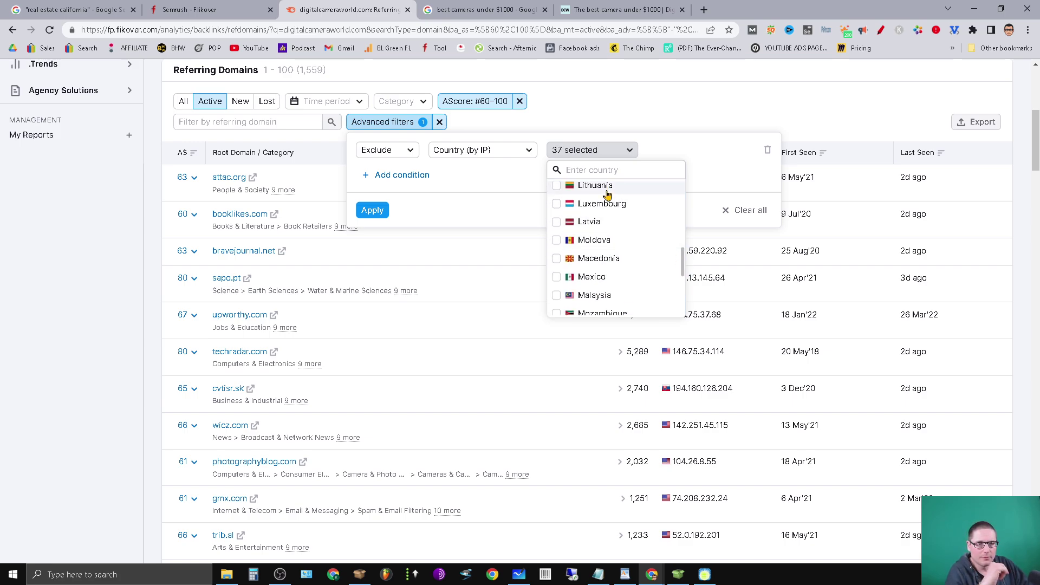
left_click(602, 203)
left_click(590, 222)
left_click(596, 240)
left_click(595, 259)
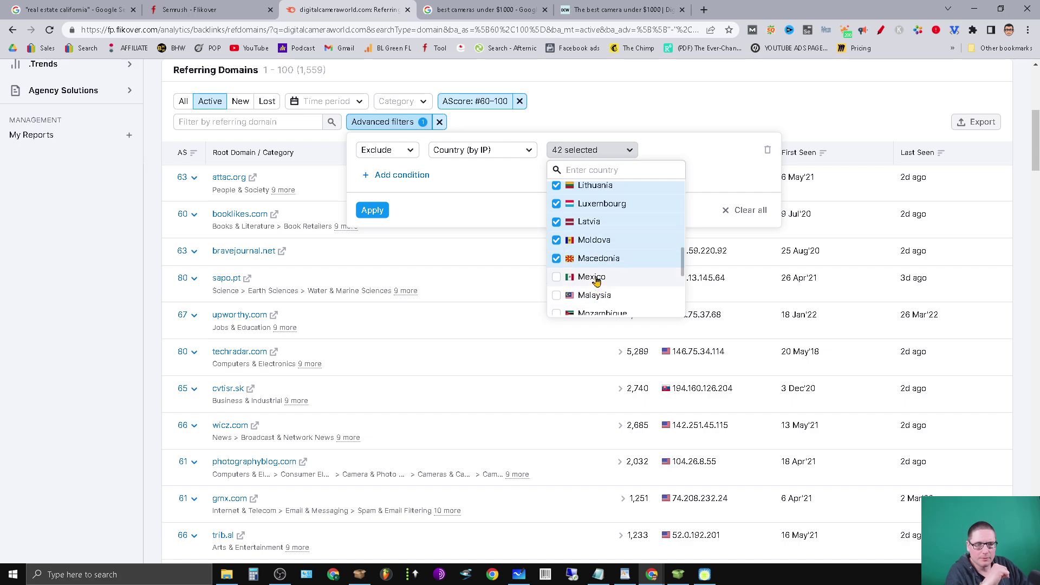
left_click(593, 277)
left_click(594, 295)
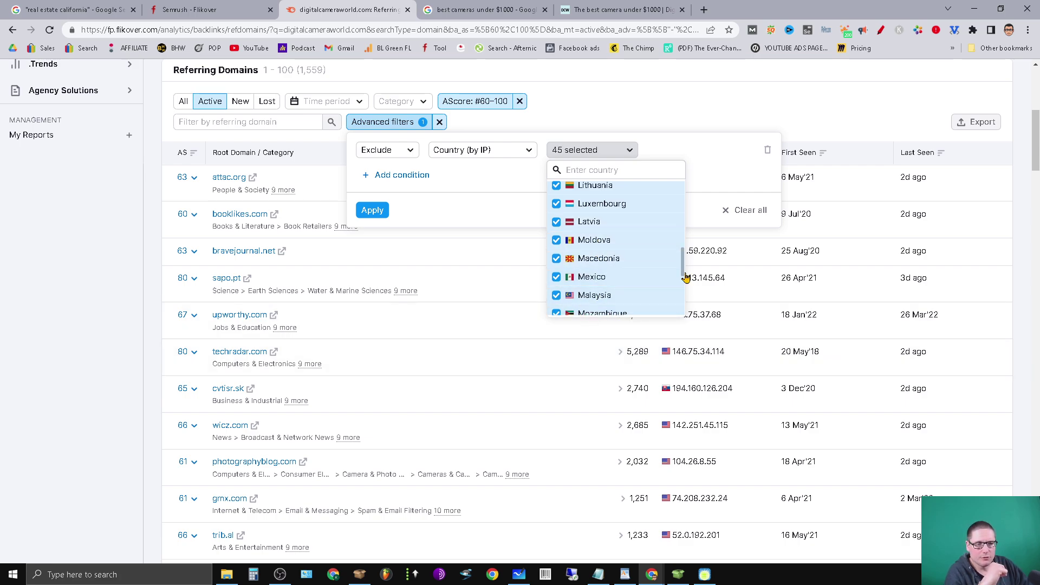
scroll(683, 271, "down", 3)
scroll(683, 275, "up", 2)
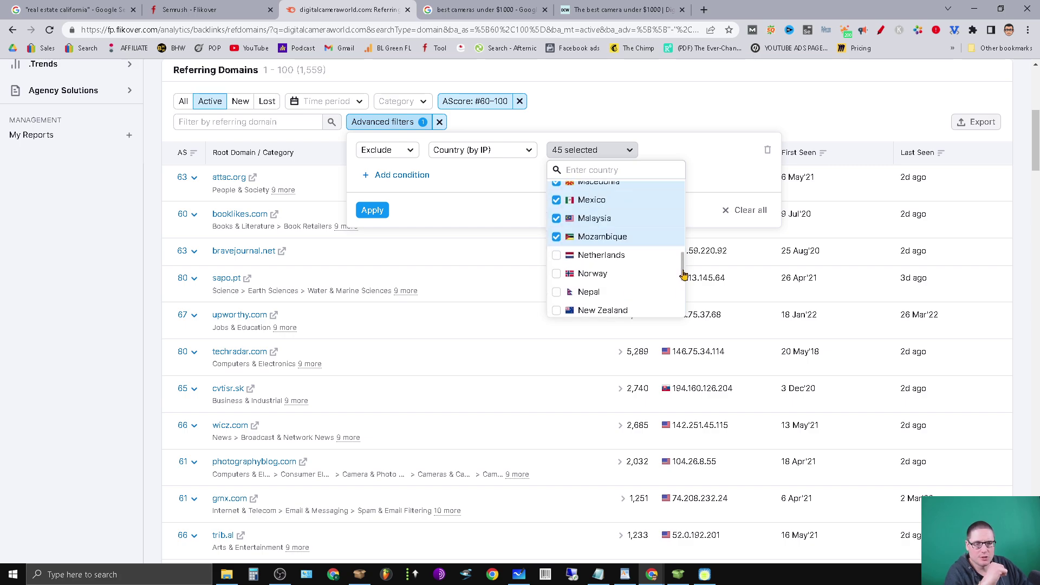
left_click(618, 257)
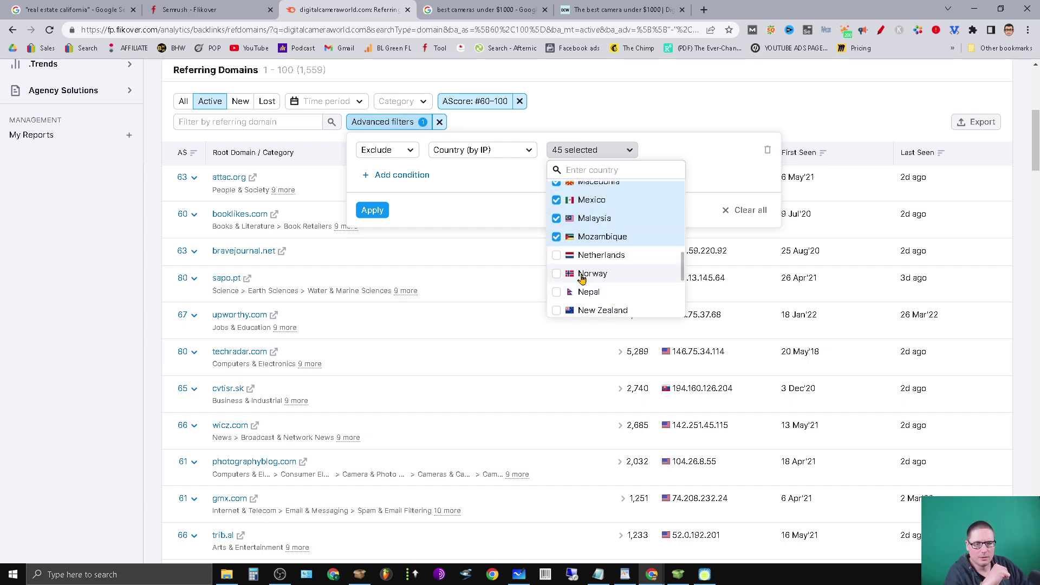
left_click(585, 292)
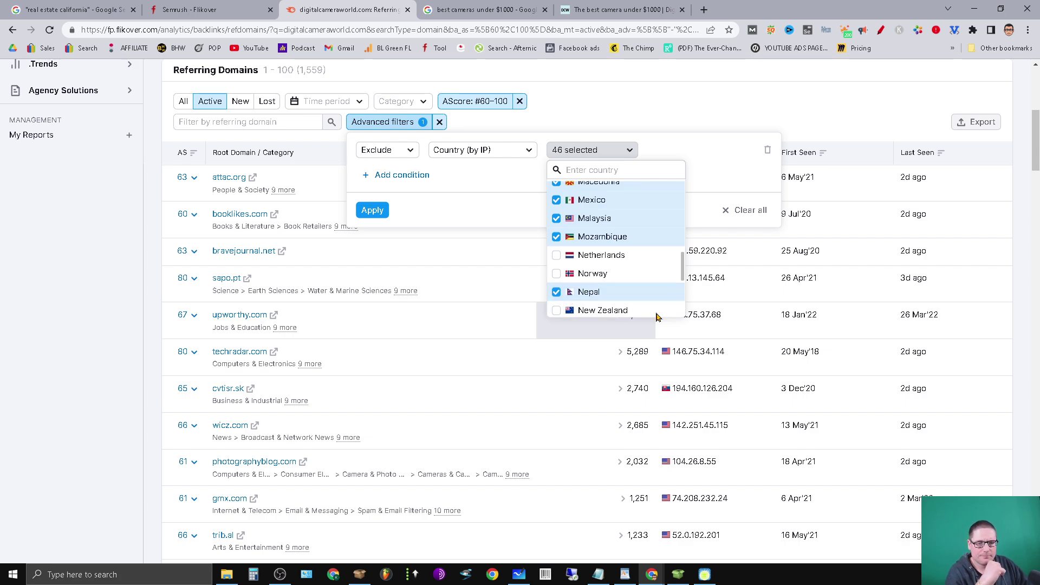
scroll(683, 265, "down", 2)
left_click(609, 246)
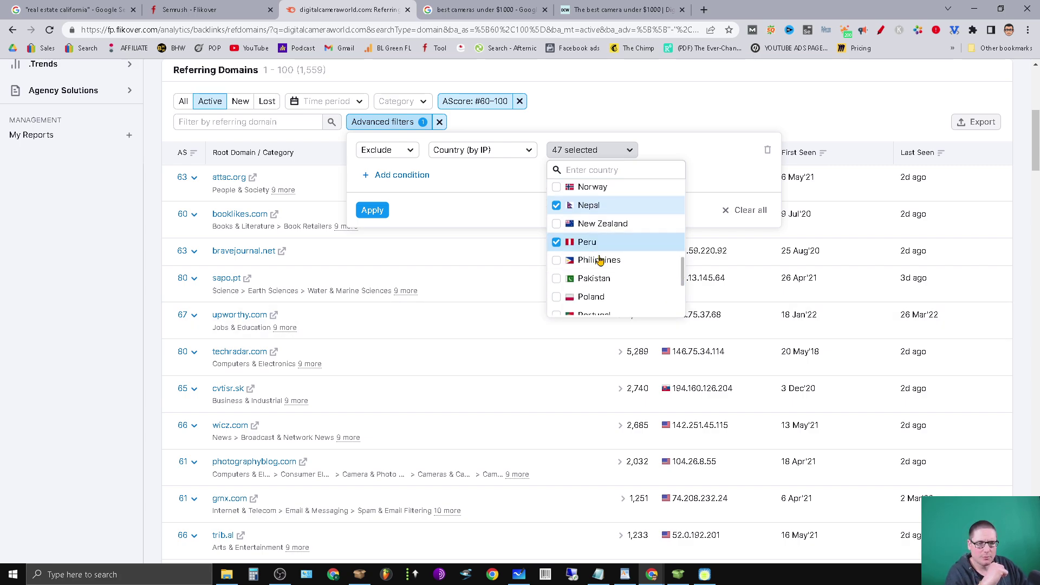
left_click(623, 260)
left_click(624, 278)
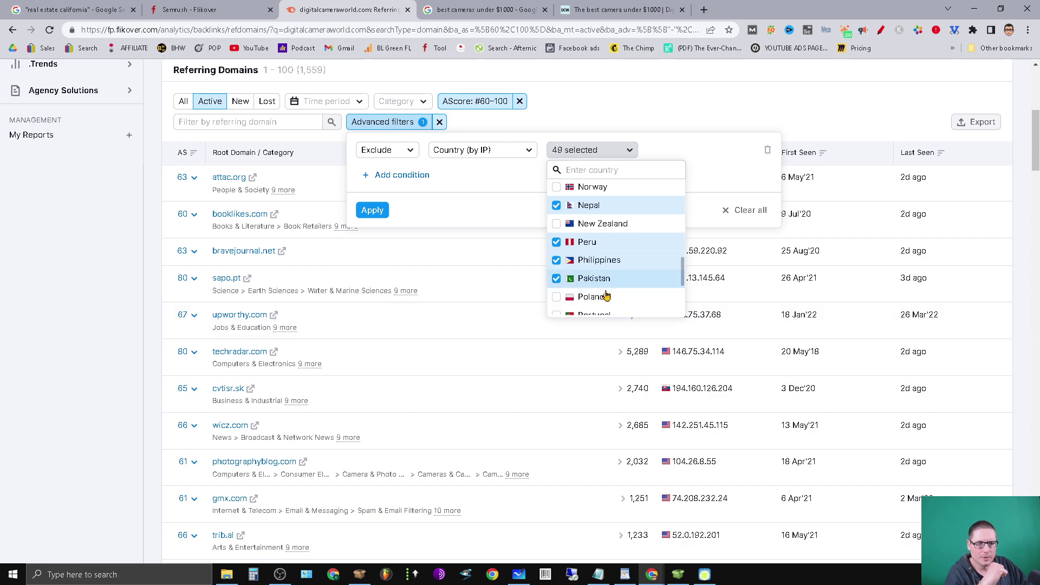
left_click(627, 298)
Exclude Russian Federation through Ukraine, keeping United States, and apply the country filter
scroll(682, 274, "down", 3)
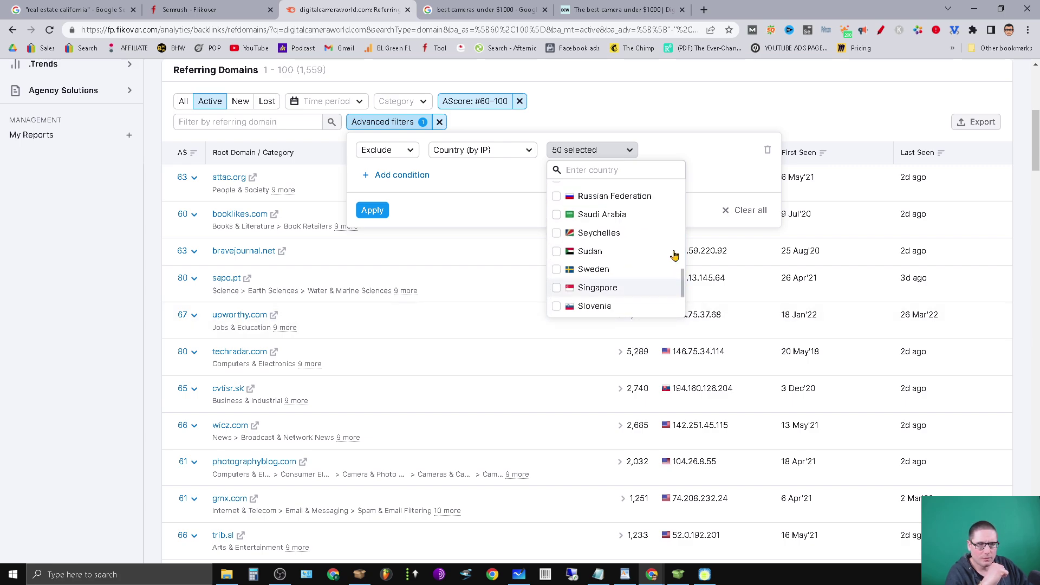
left_click(602, 199)
left_click(612, 234)
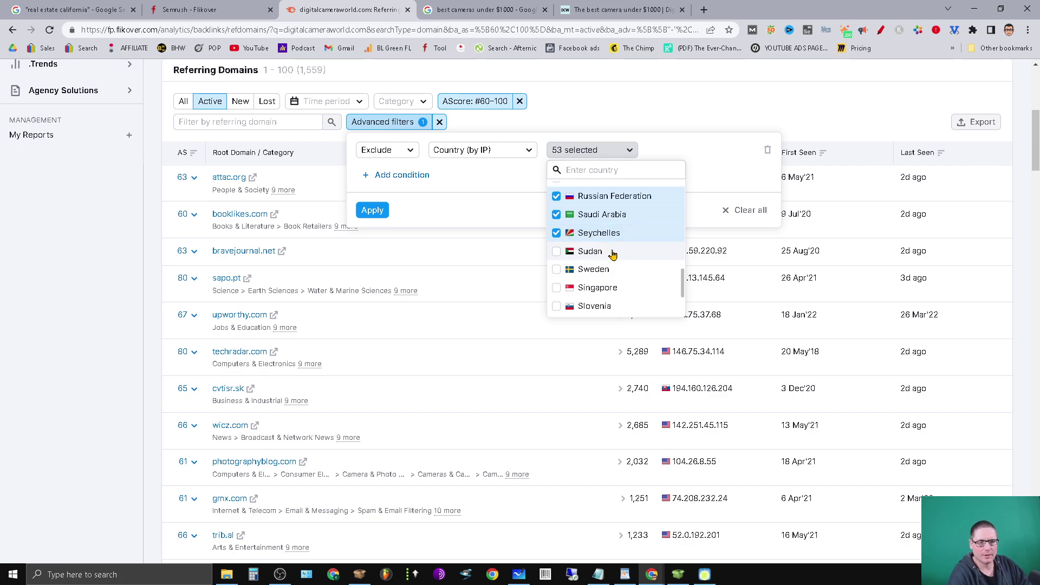
left_click(614, 252)
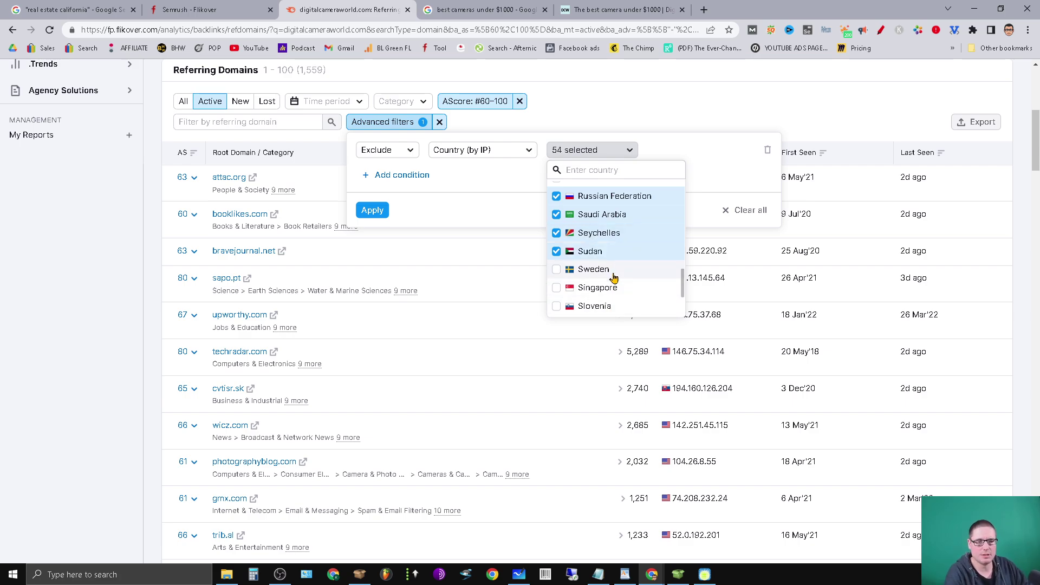
left_click(613, 271)
left_click(615, 307)
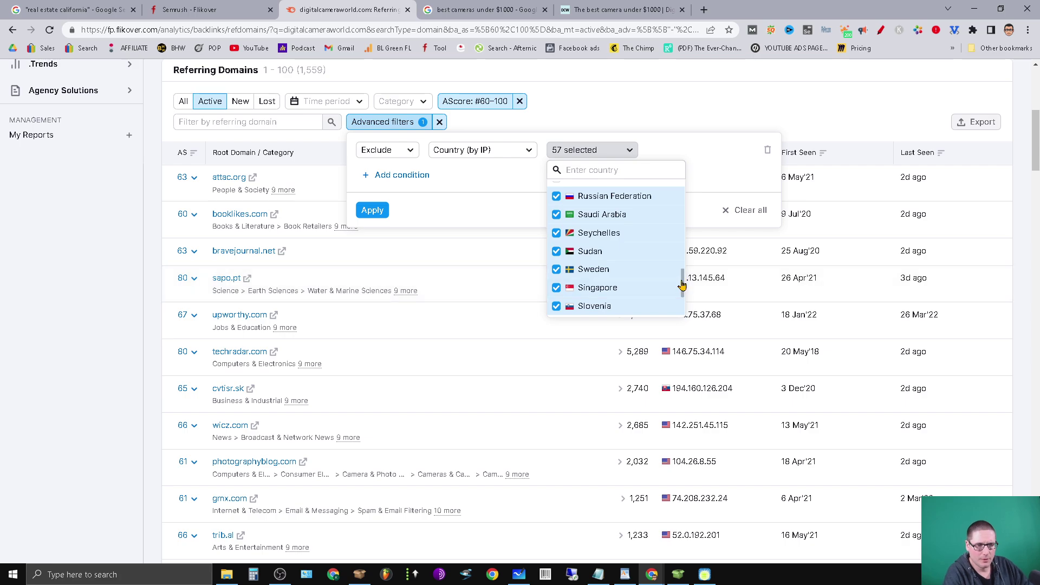
left_click_drag(682, 285, 682, 295)
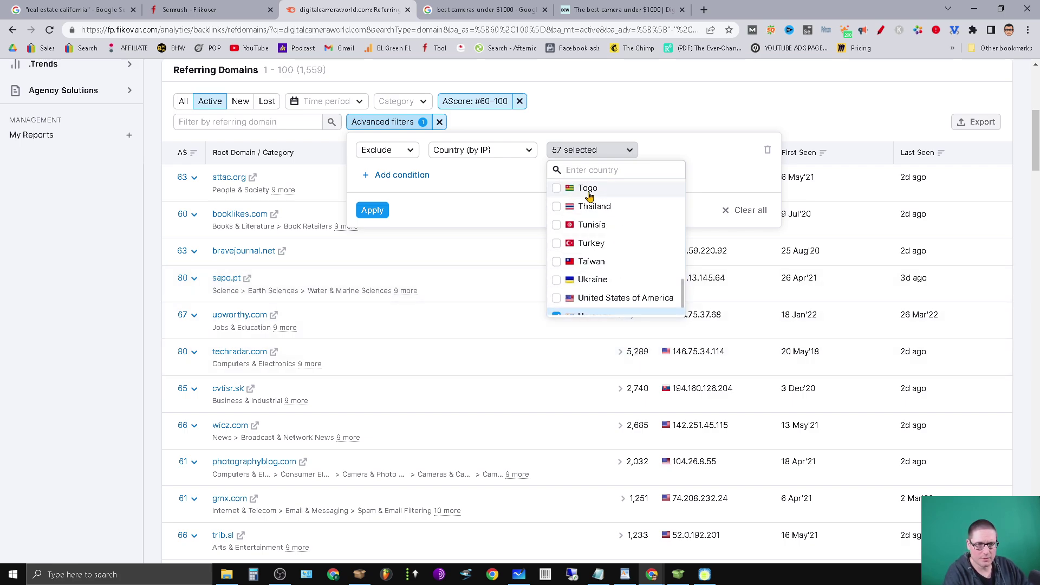
left_click(589, 192)
left_click(591, 209)
left_click(595, 245)
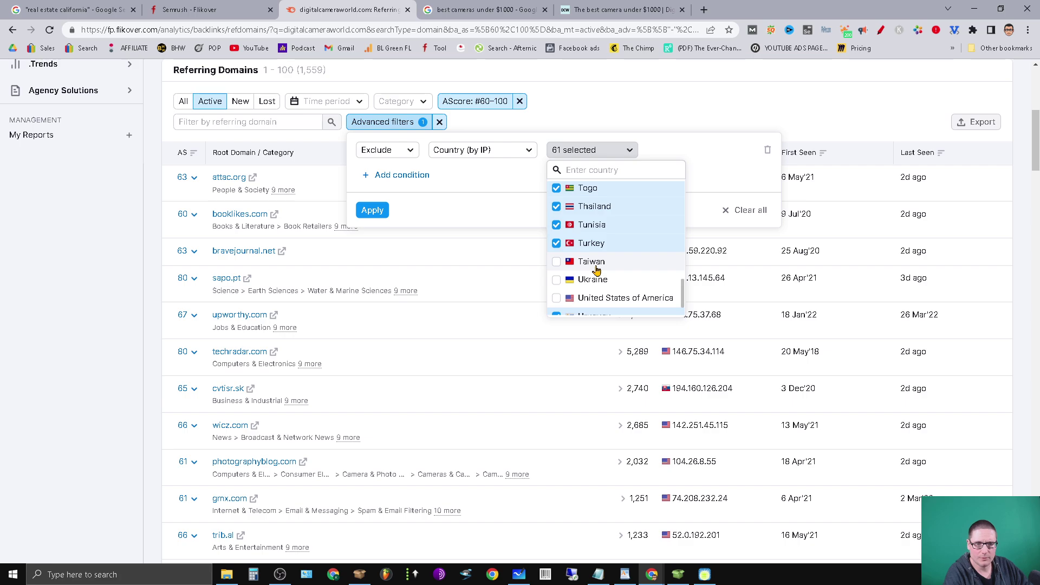
left_click(591, 262)
left_click(593, 279)
scroll(680, 281, "down", 3)
scroll(628, 295, "down", 10)
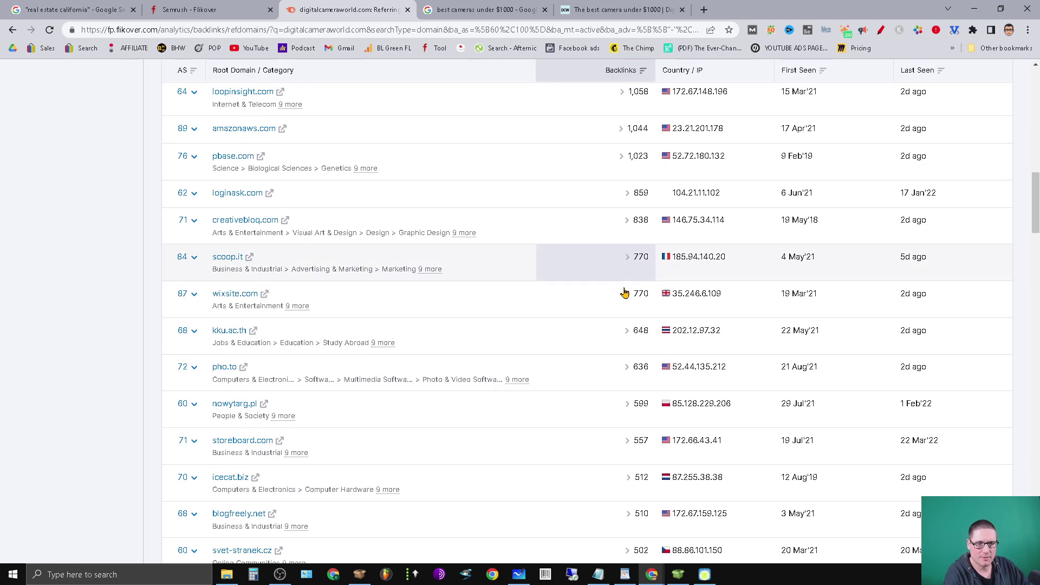
scroll(624, 293, "up", 10)
left_click(372, 212)
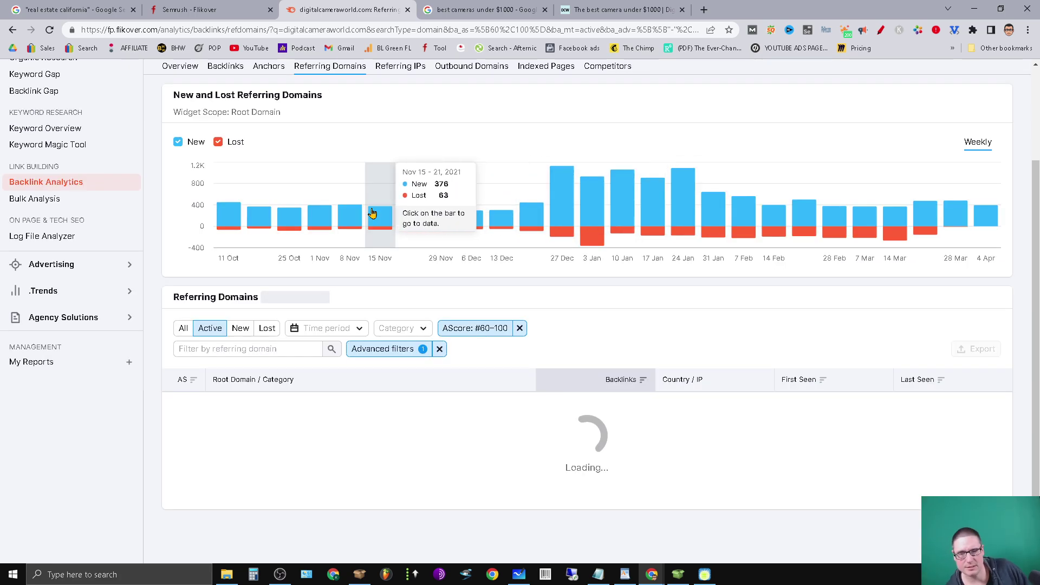
Export the 1,373 filtered referring domains as Excel and open a new browser tab
scroll(383, 212, "down", 4)
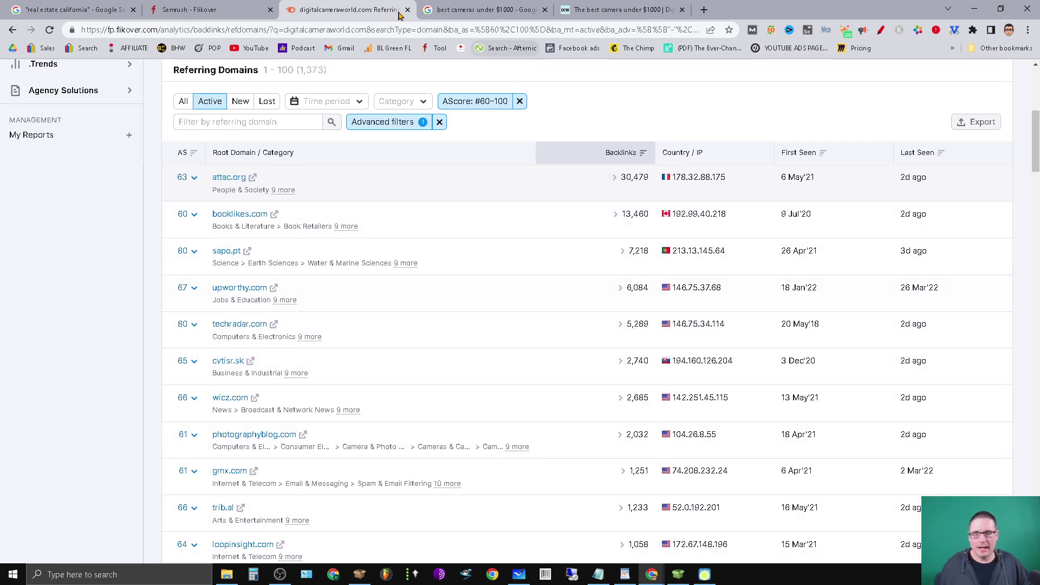
left_click(976, 124)
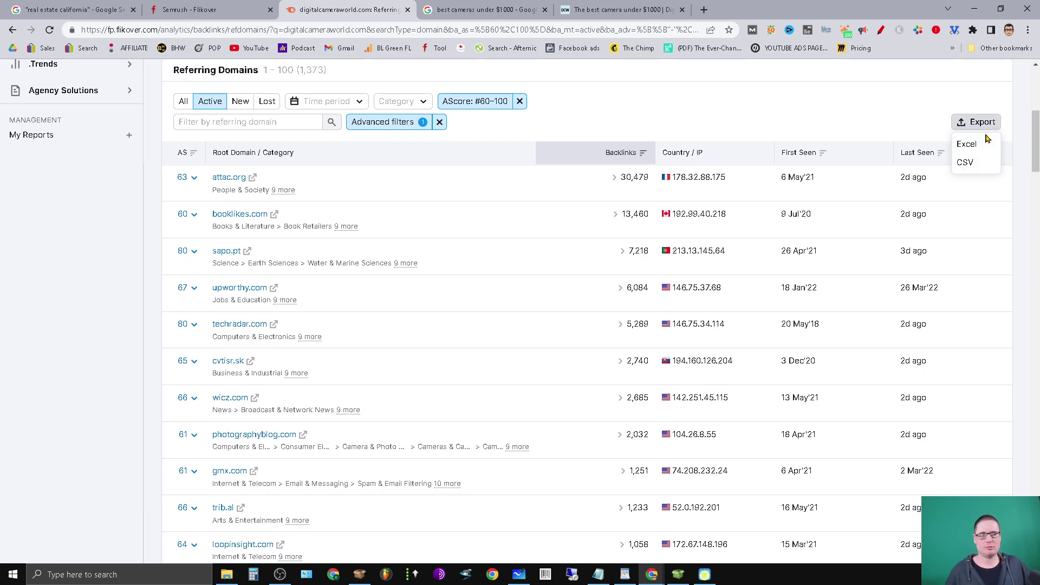
left_click(978, 151)
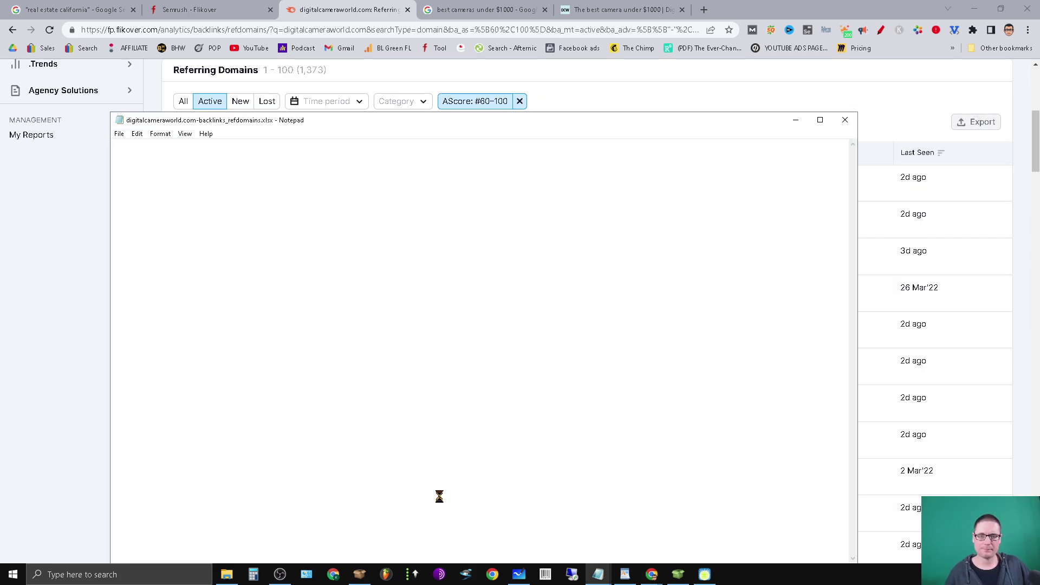
left_click(704, 10)
Upload the digitalcameraworld.com refdomains xlsx from Downloads to My Drive and open it in Sheets
left_click(993, 77)
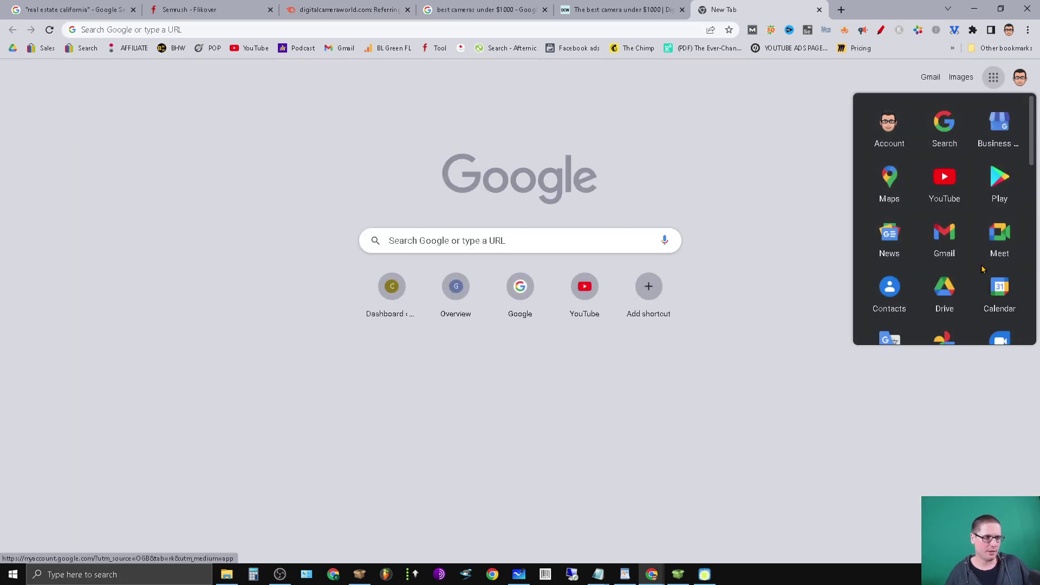
left_click(947, 298)
left_click(230, 575)
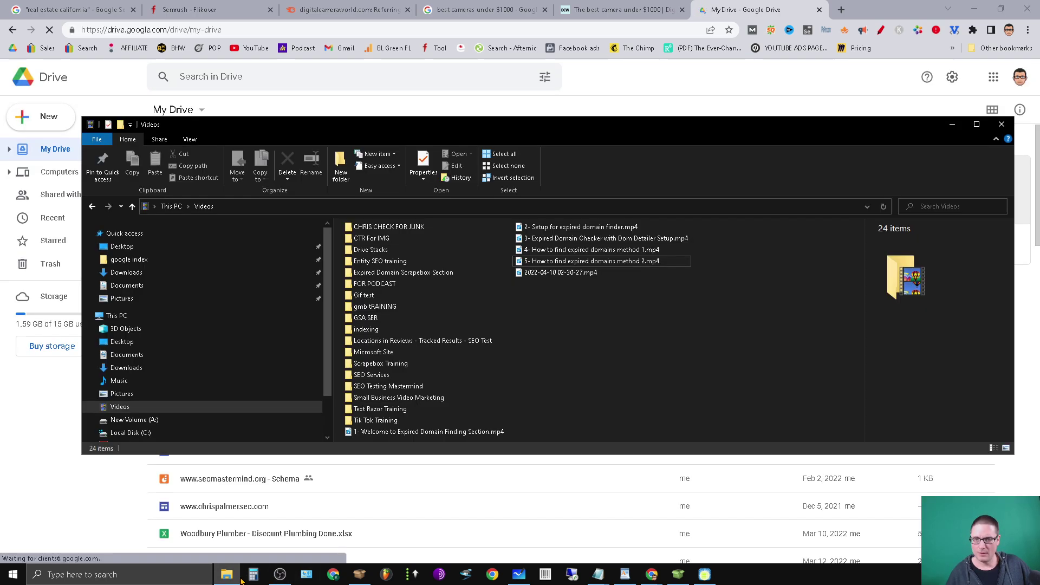
left_click(126, 272)
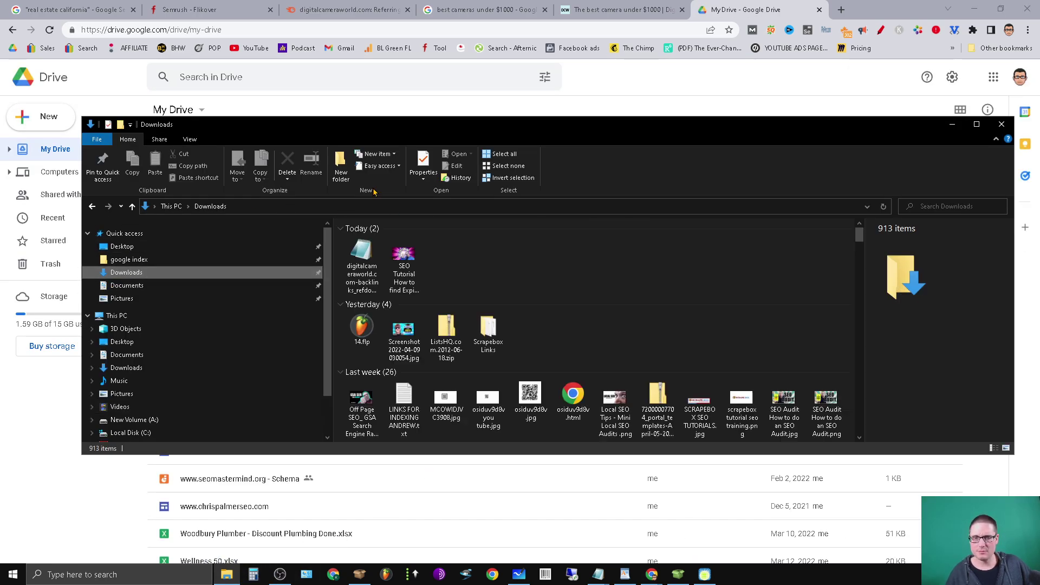
left_click_drag(343, 127, 901, 148)
left_click_drag(917, 287, 274, 294)
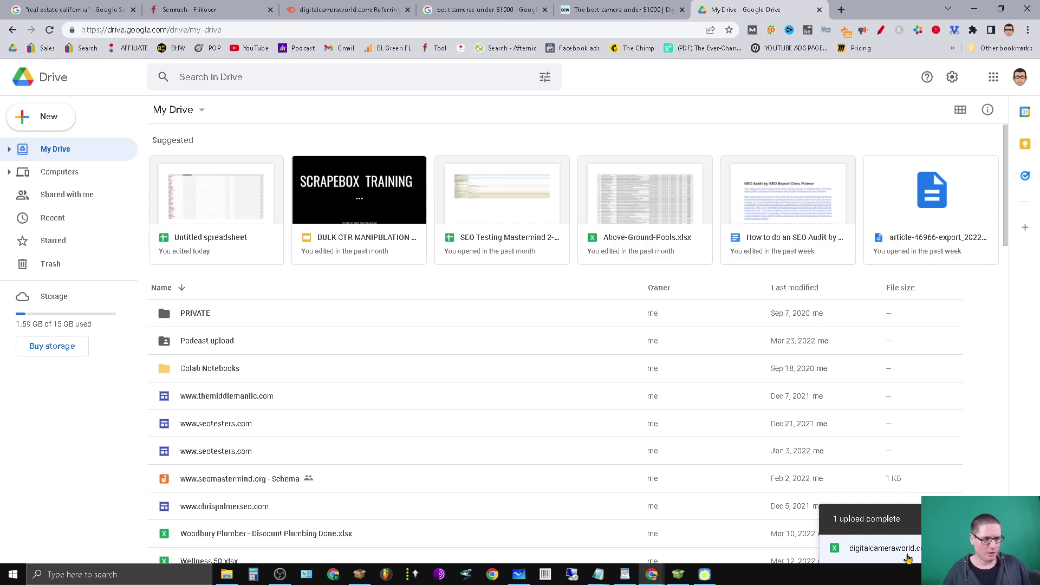
left_click(899, 548)
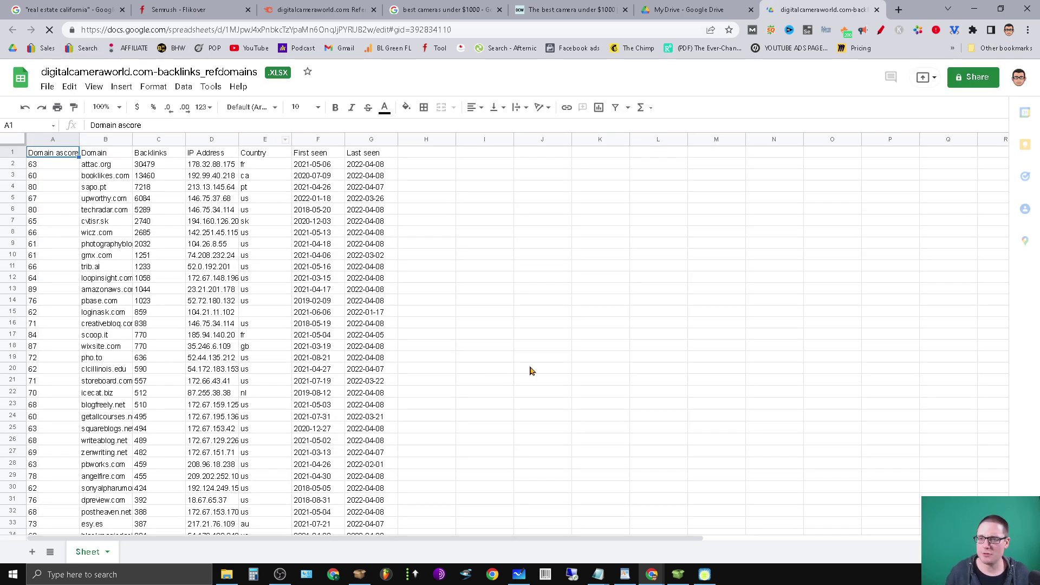
Delete the Domain ascore column from the sheet
left_click(38, 141)
right_click(41, 142)
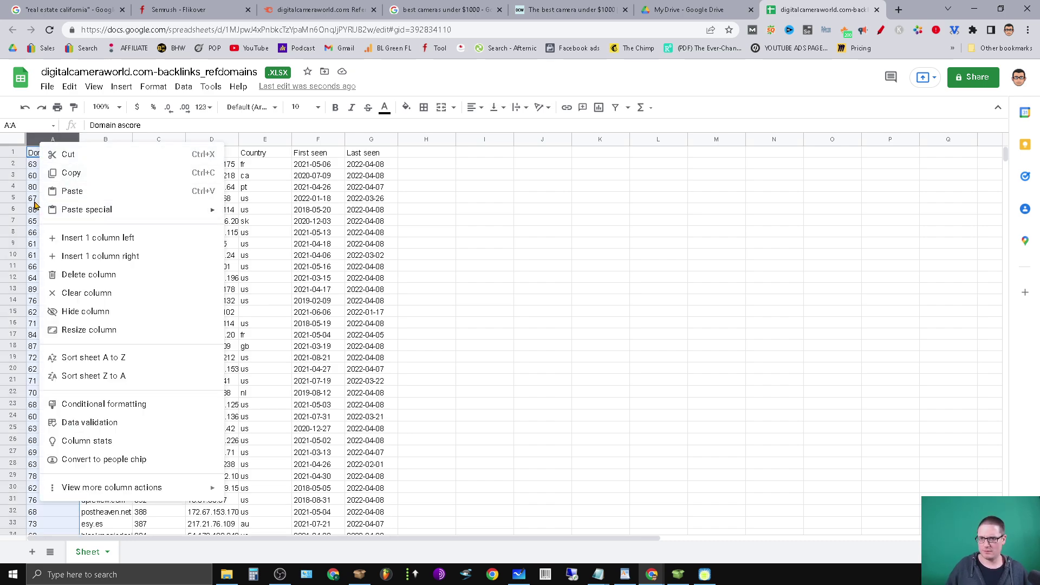
left_click(192, 125)
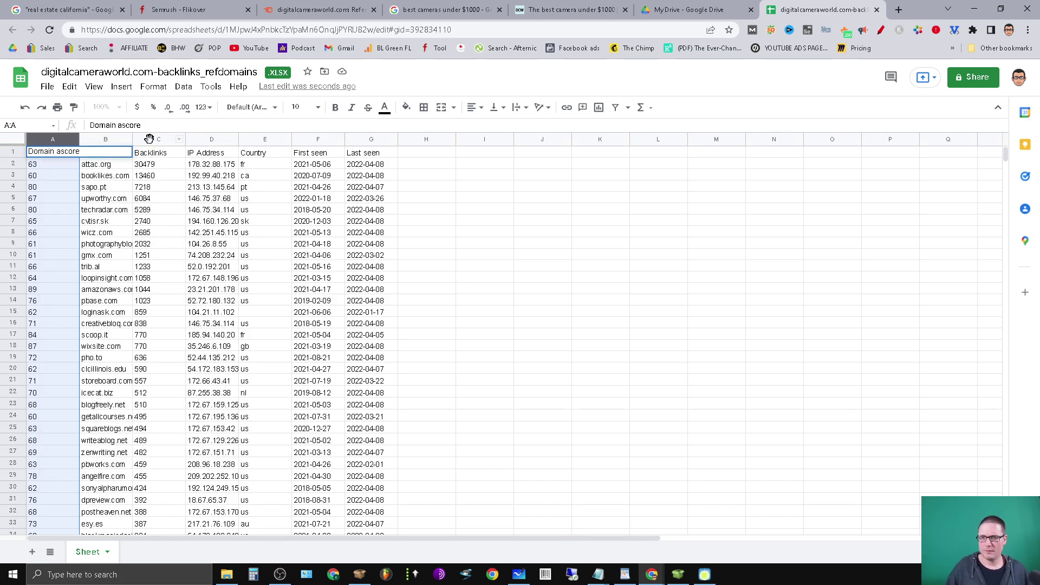
left_click(149, 140, "ctrl")
left_click(212, 139, "ctrl")
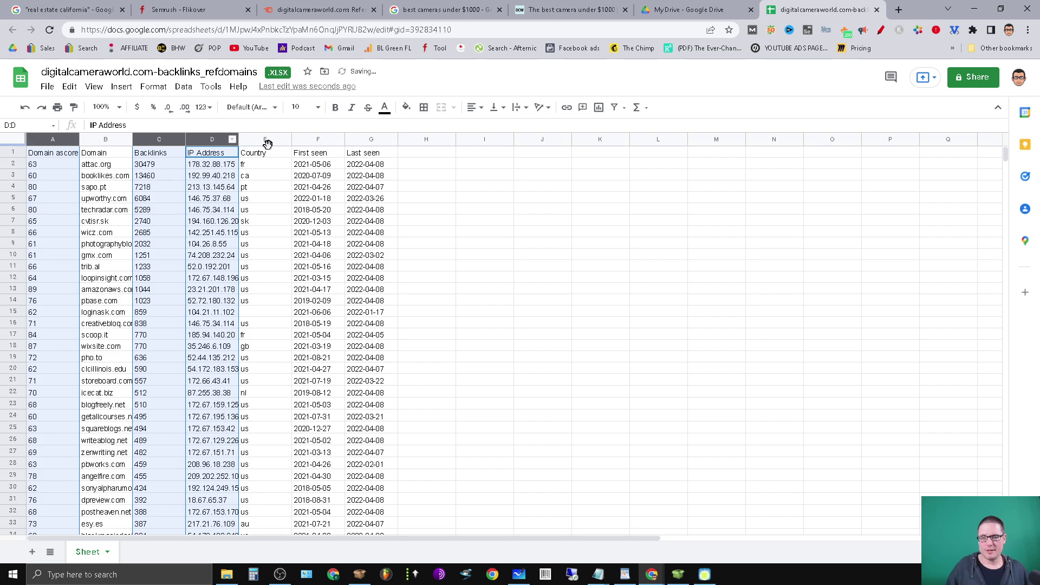
left_click(262, 139, "ctrl")
left_click(318, 142, "ctrl")
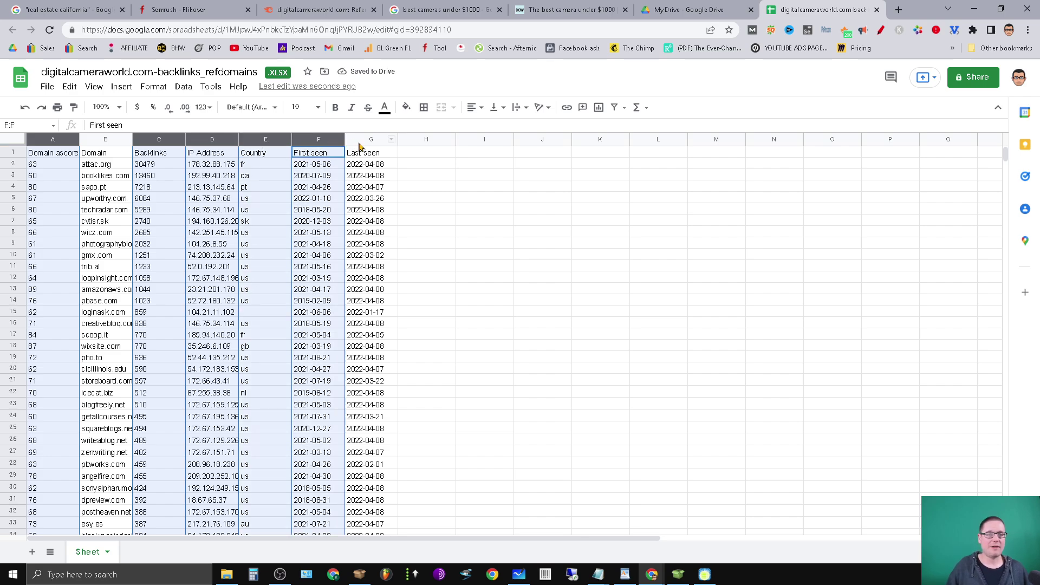
left_click(374, 139, "shift")
right_click(214, 187)
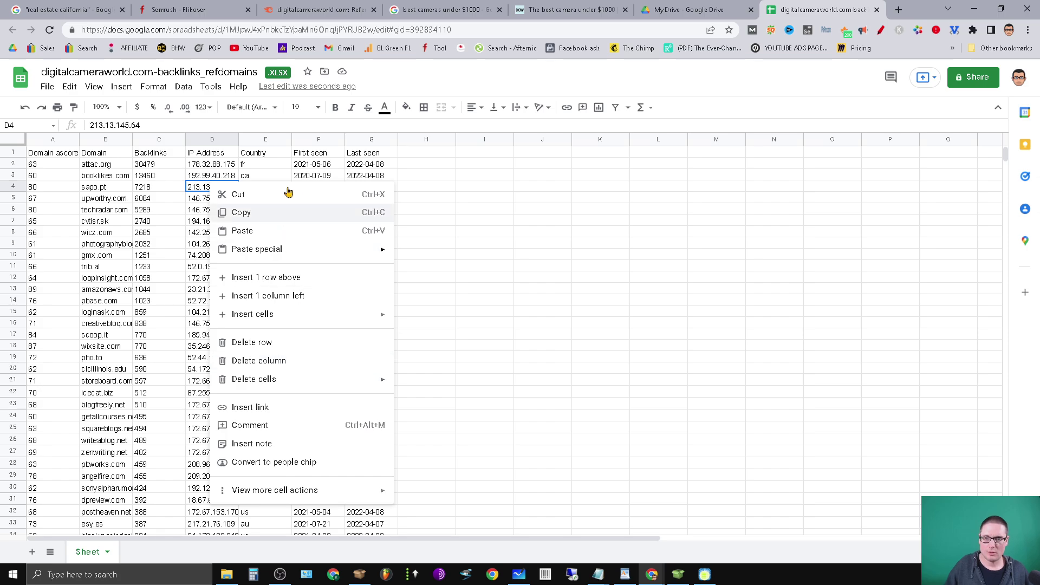
left_click(38, 140)
right_click(39, 140)
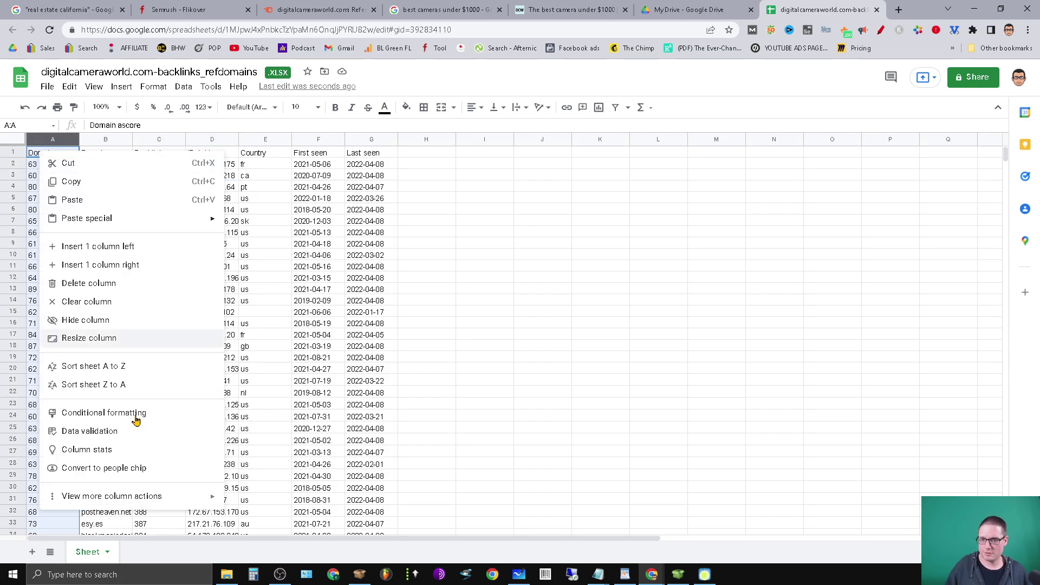
left_click(89, 282)
Clear columns B–F (Backlinks, IP Address, Country, First seen, Last seen)
left_click(153, 140)
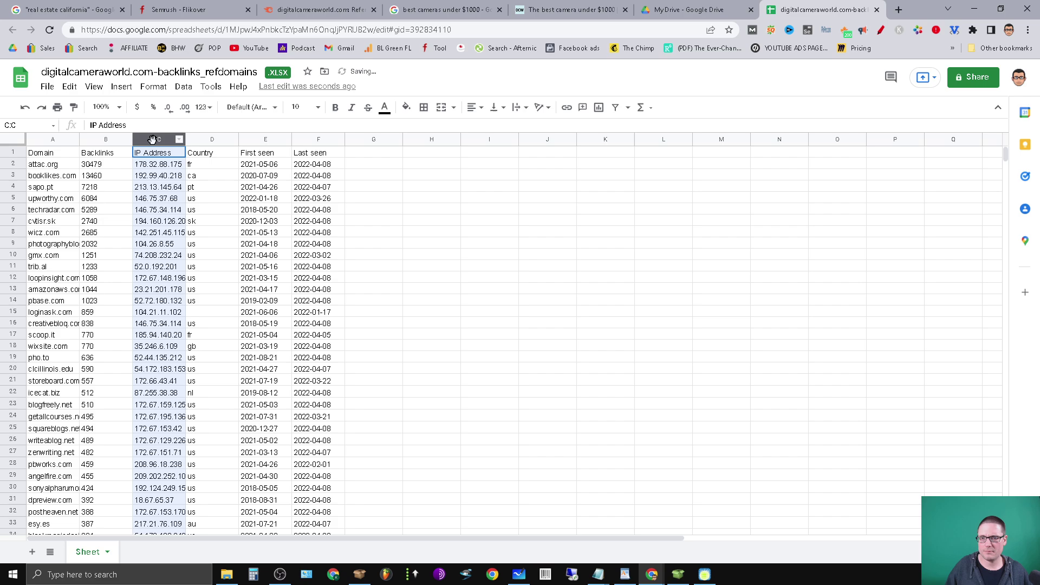
left_click(100, 140)
left_click_drag(99, 141, 302, 143)
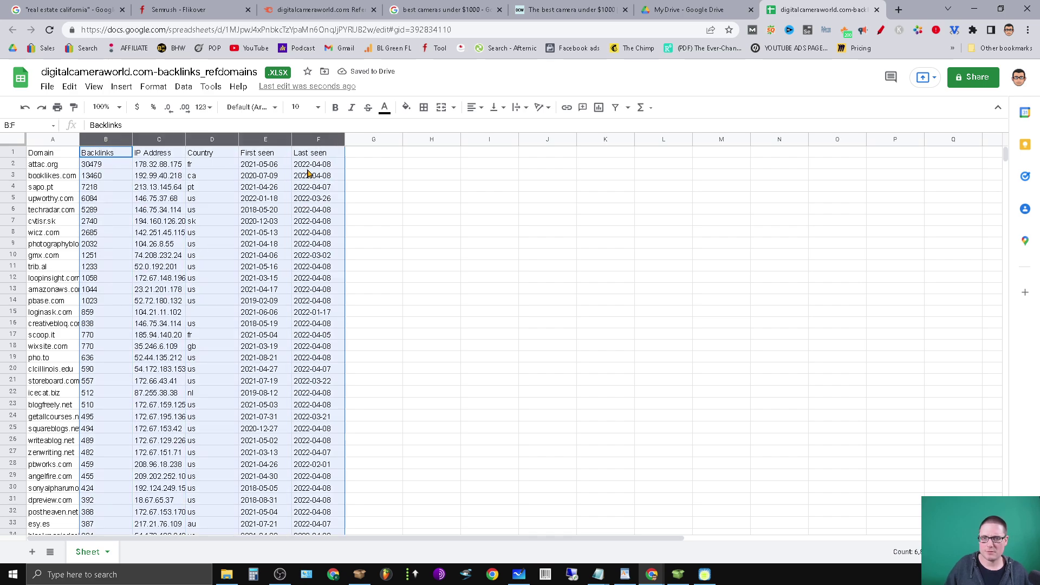
key("Delete")
left_click(601, 333)
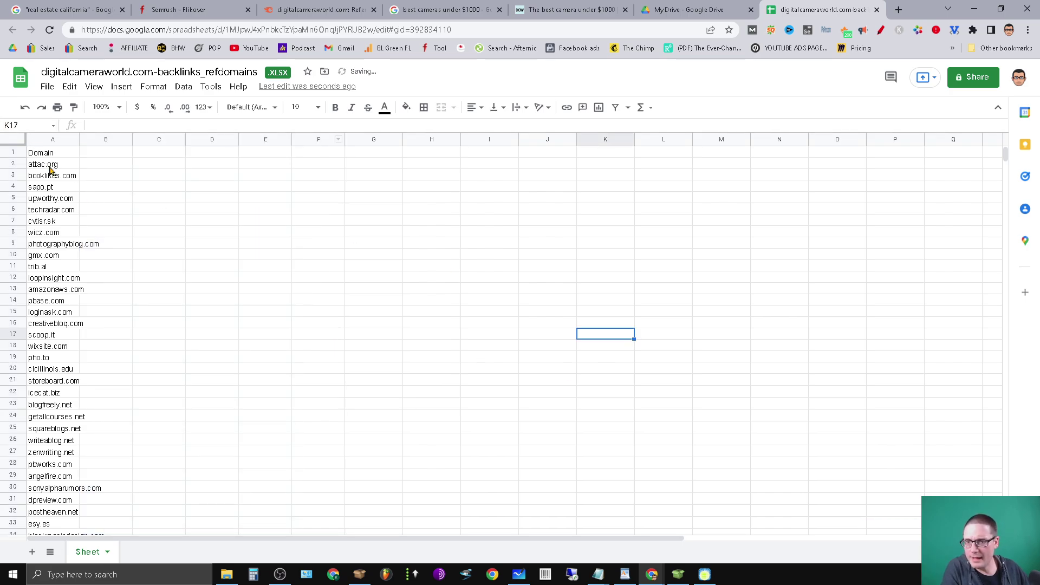
Delete the Domain header row and copy the remaining domain column
right_click(16, 154)
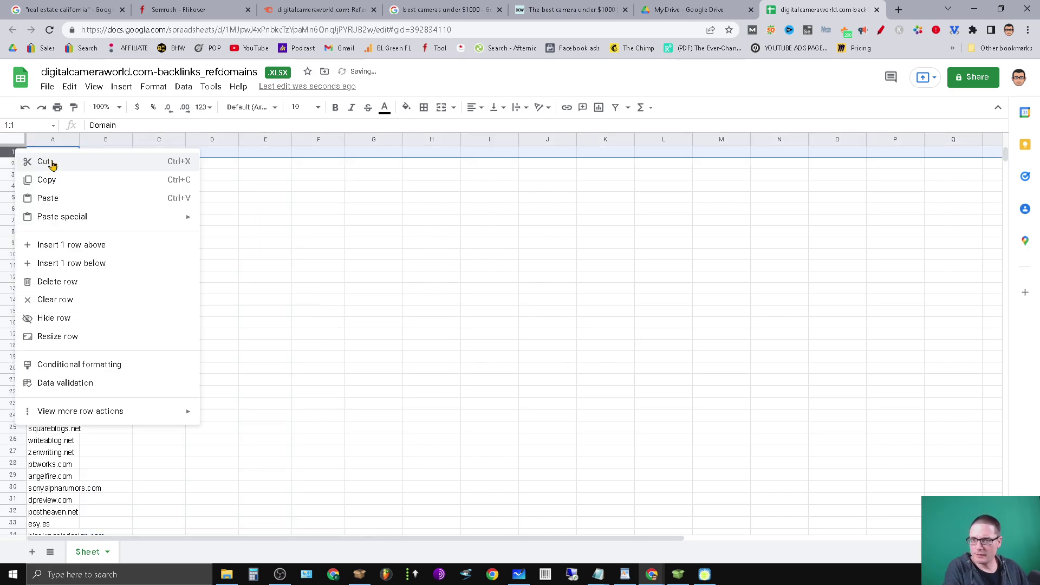
left_click(78, 287)
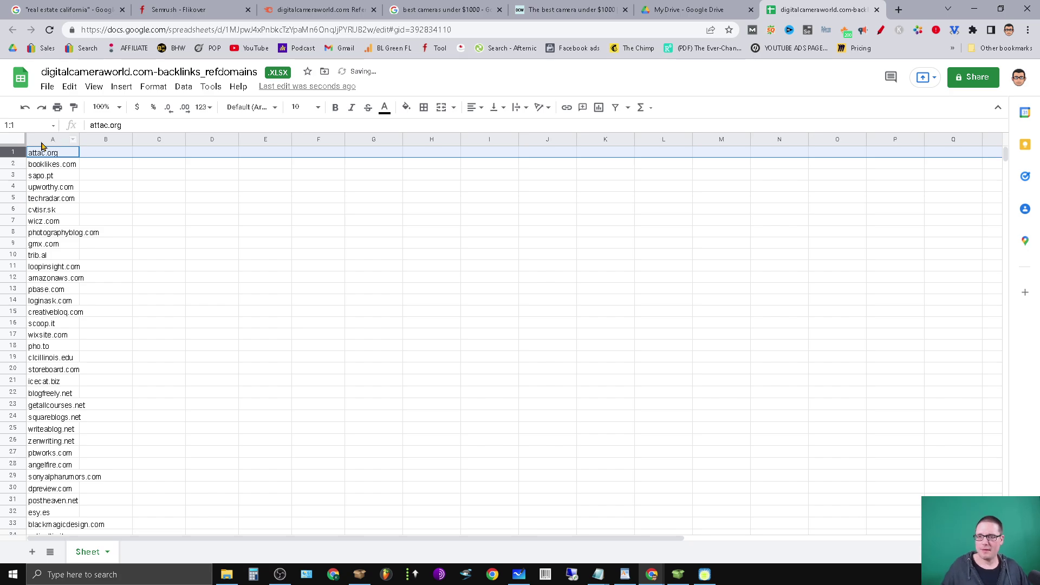
left_click(44, 140)
right_click(49, 192)
left_click(96, 222)
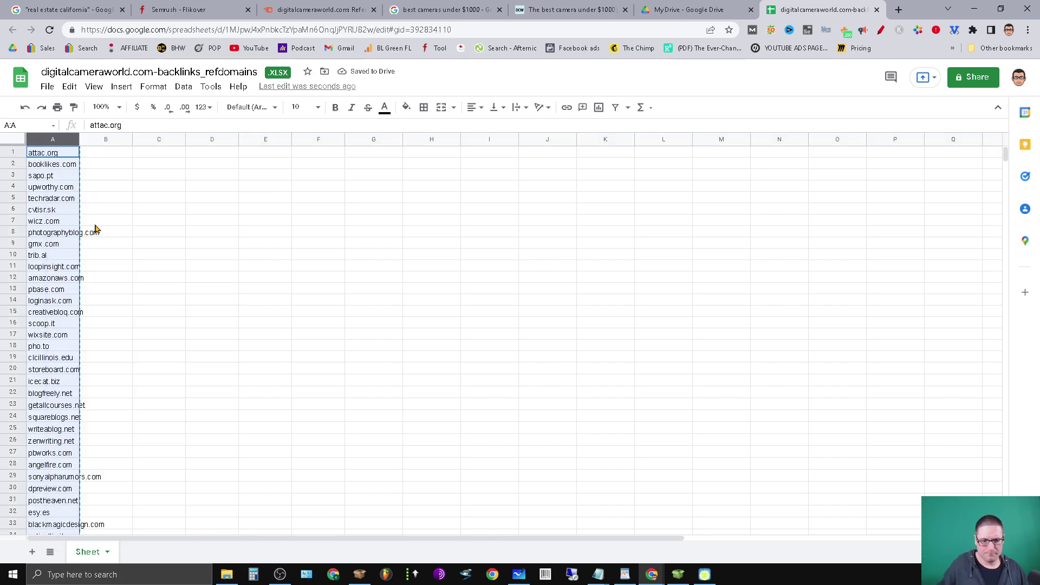
Swap the old loaded URLs for the 1,373 pasted referring domains and review the list
left_click(678, 576)
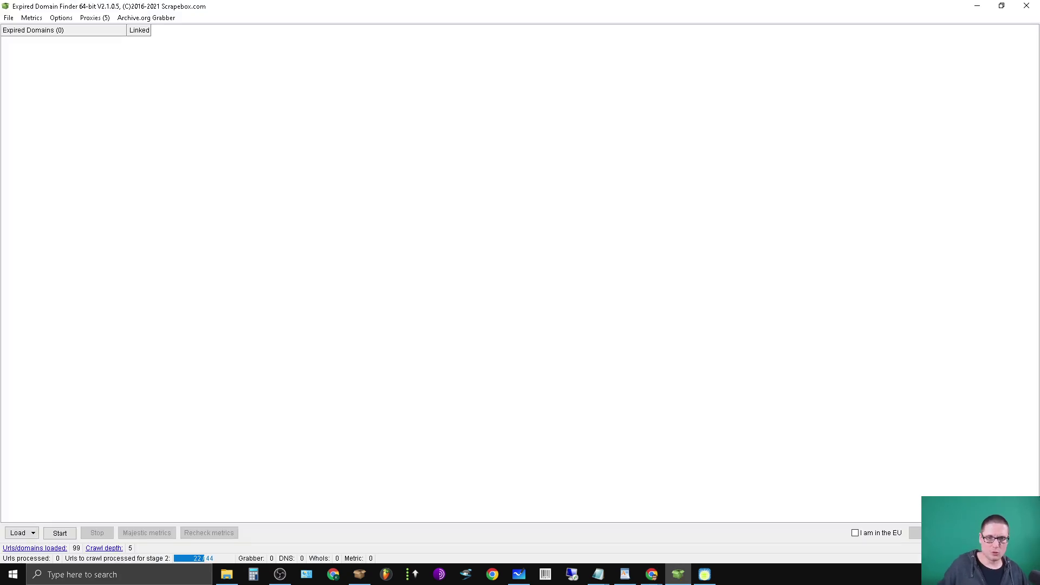
left_click(51, 548)
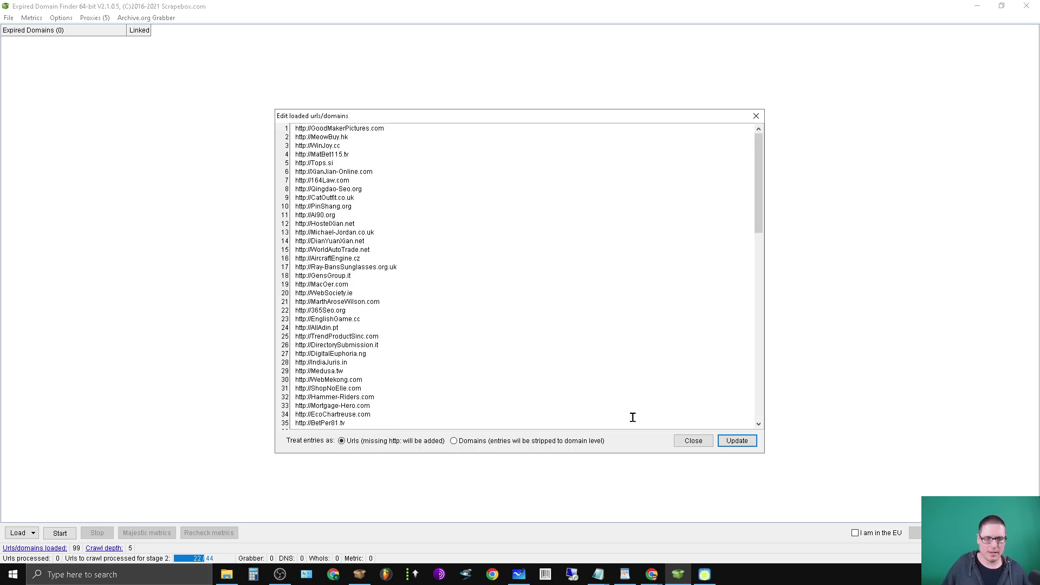
left_click(480, 255)
key("ctrl+a")
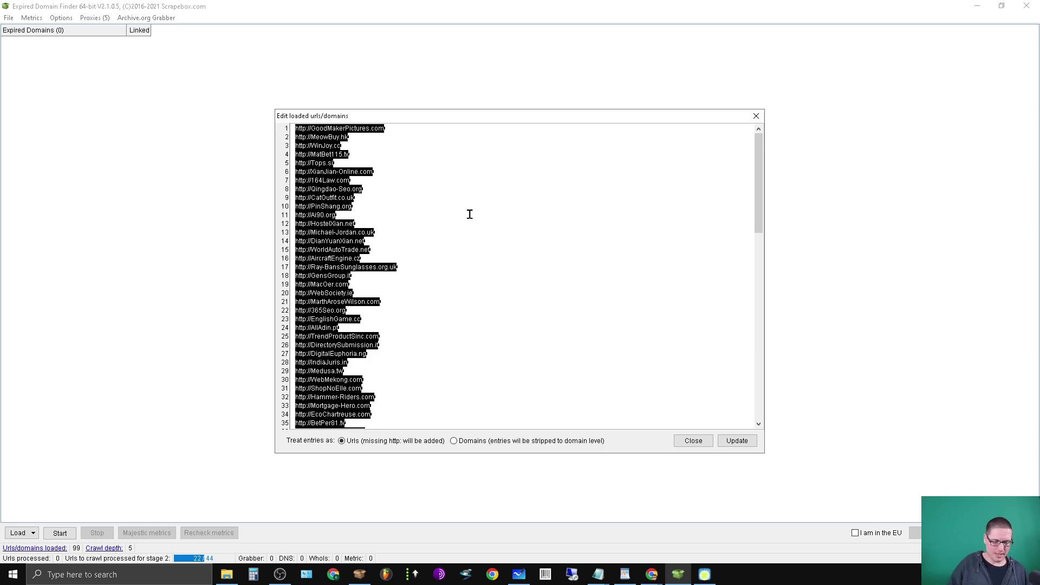
key("Delete")
key("ctrl+v")
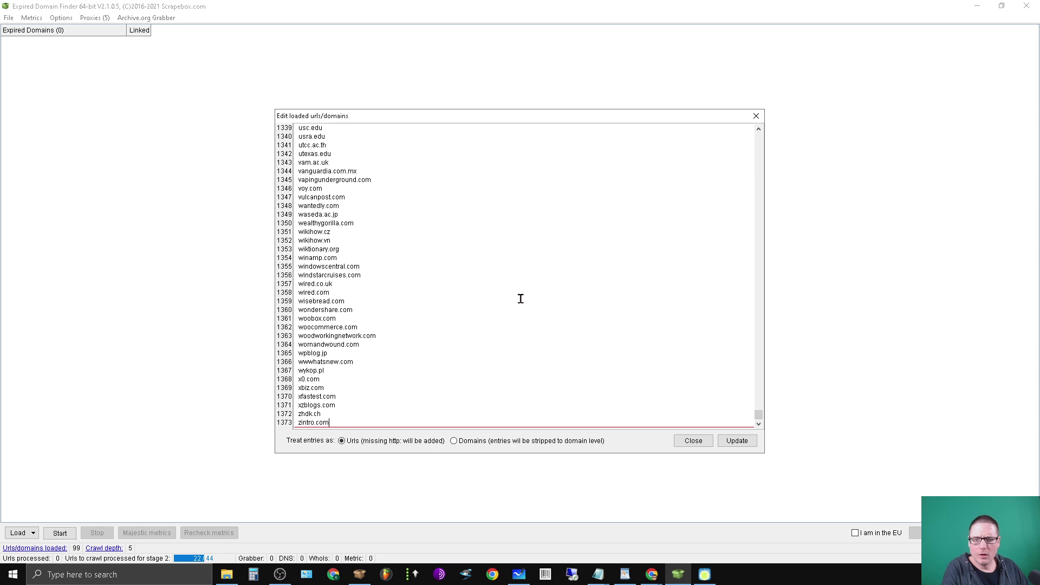
scroll(356, 222, "up", 3)
scroll(383, 360, "up", 6)
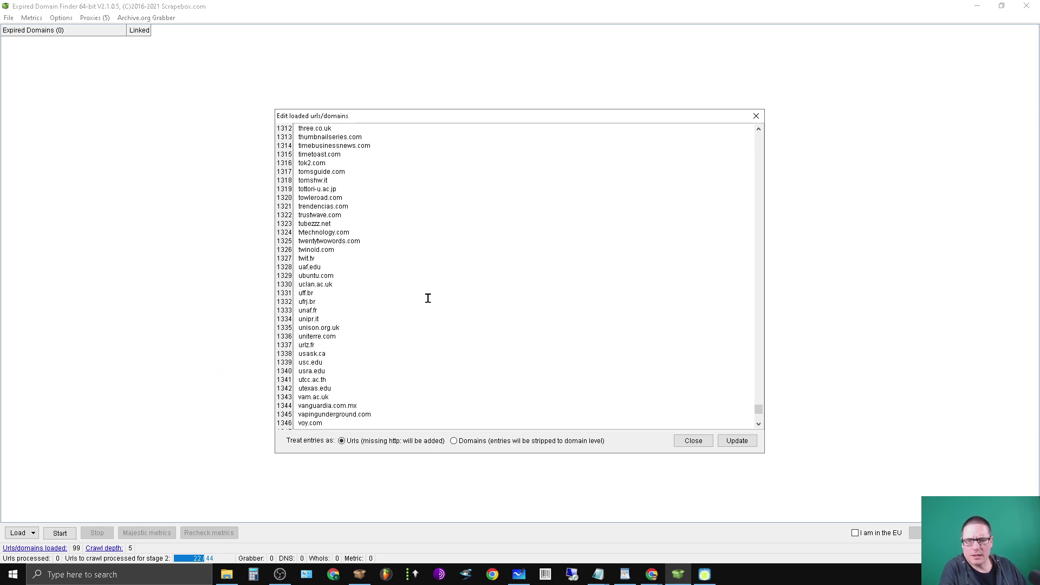
scroll(355, 377, "up", 12)
scroll(381, 379, "up", 12)
scroll(328, 367, "up", 12)
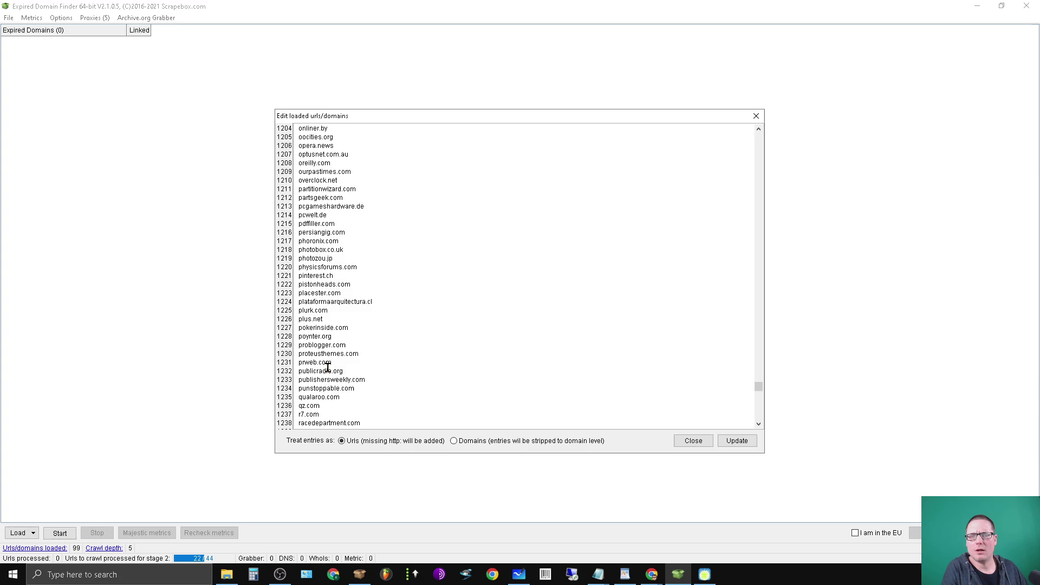
scroll(336, 357, "down", 12)
scroll(350, 396, "down", 12)
scroll(341, 423, "down", 12)
scroll(388, 362, "down", 9)
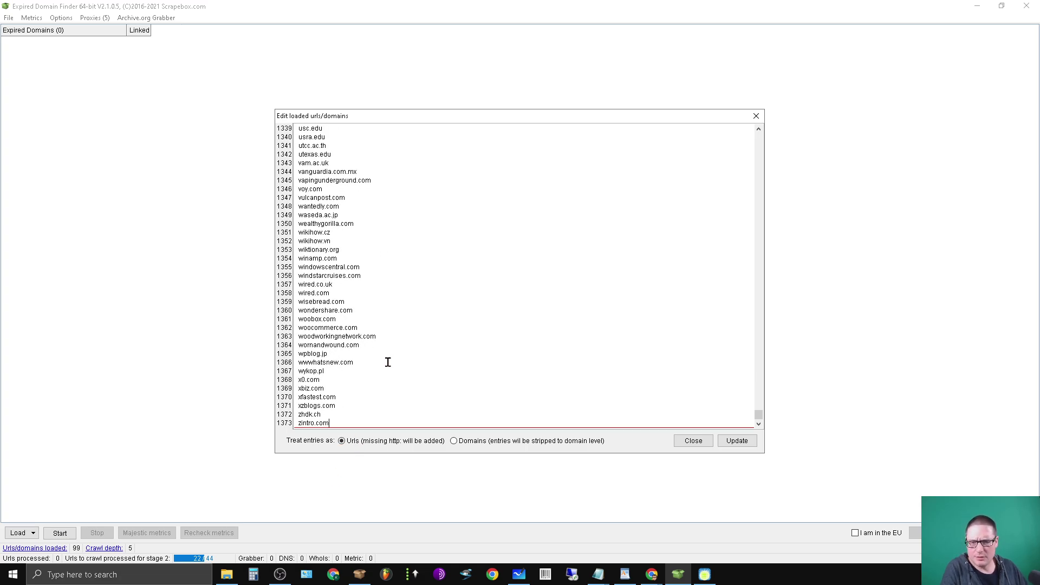
scroll(375, 410, "up", 9)
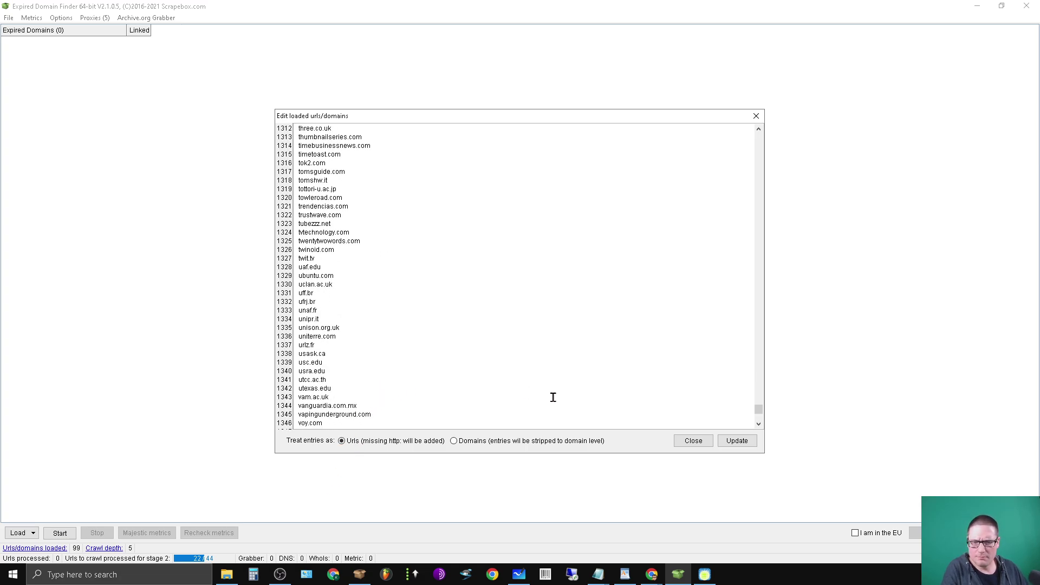
Load the 1,373 domains and set Deep crawl levels to 4 in Crawler settings
left_click(736, 440)
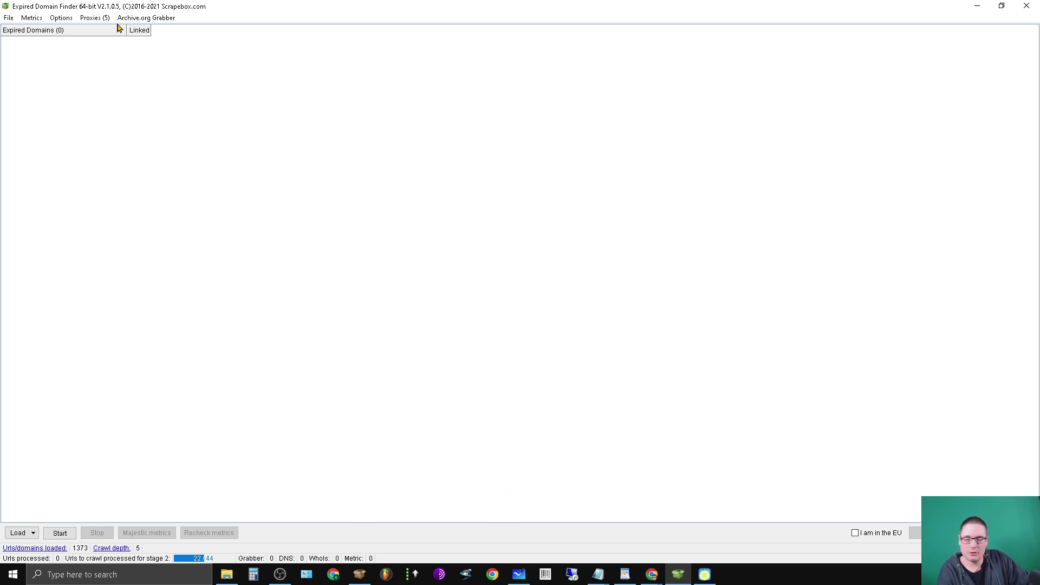
left_click(61, 18)
mouse_move(94, 17)
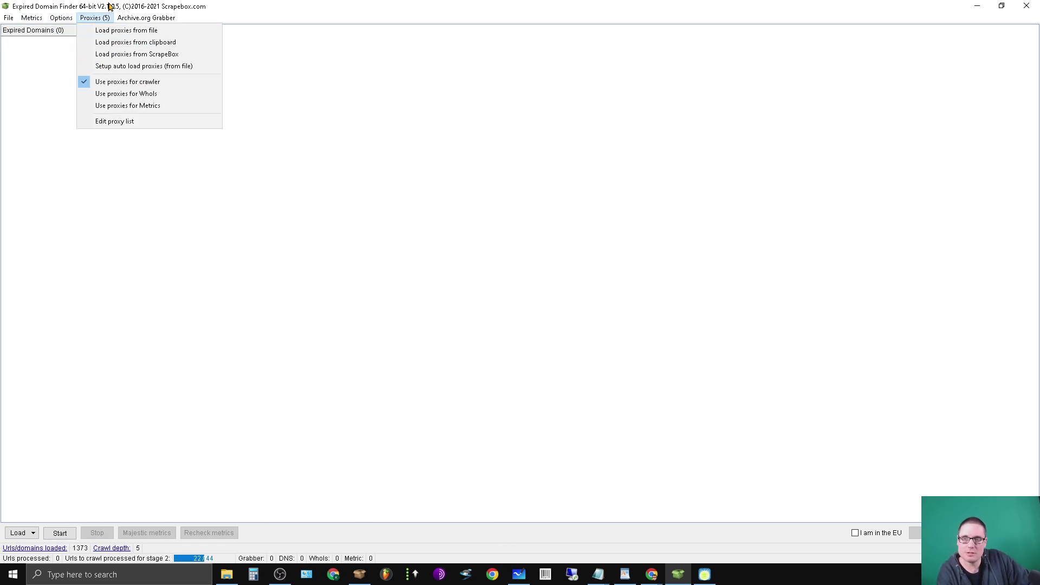
left_click(59, 43)
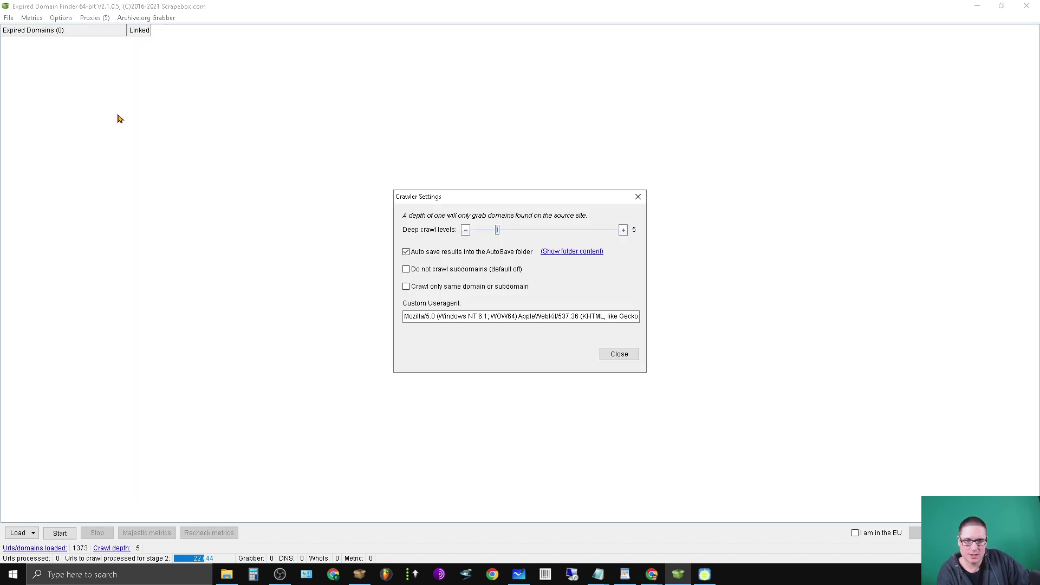
left_click_drag(497, 232, 492, 232)
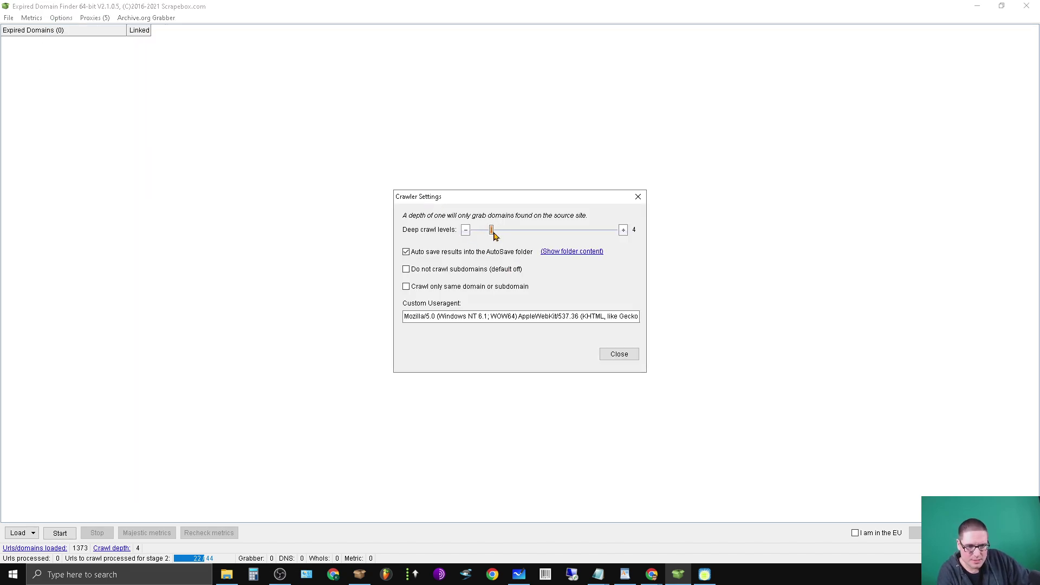
left_click(628, 361)
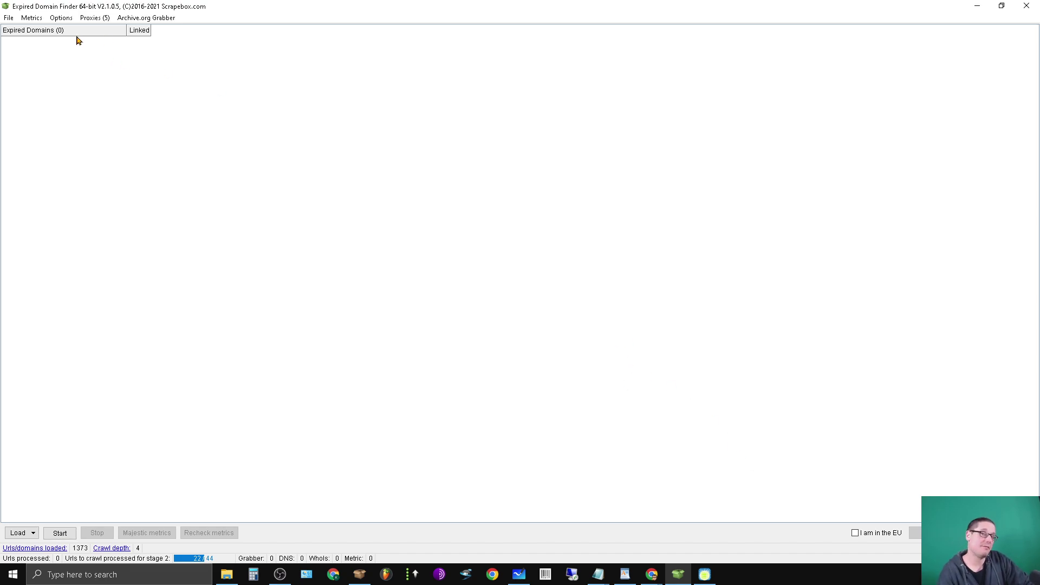
Look over the Metrics and Proxies options menus without changing anything
left_click(31, 18)
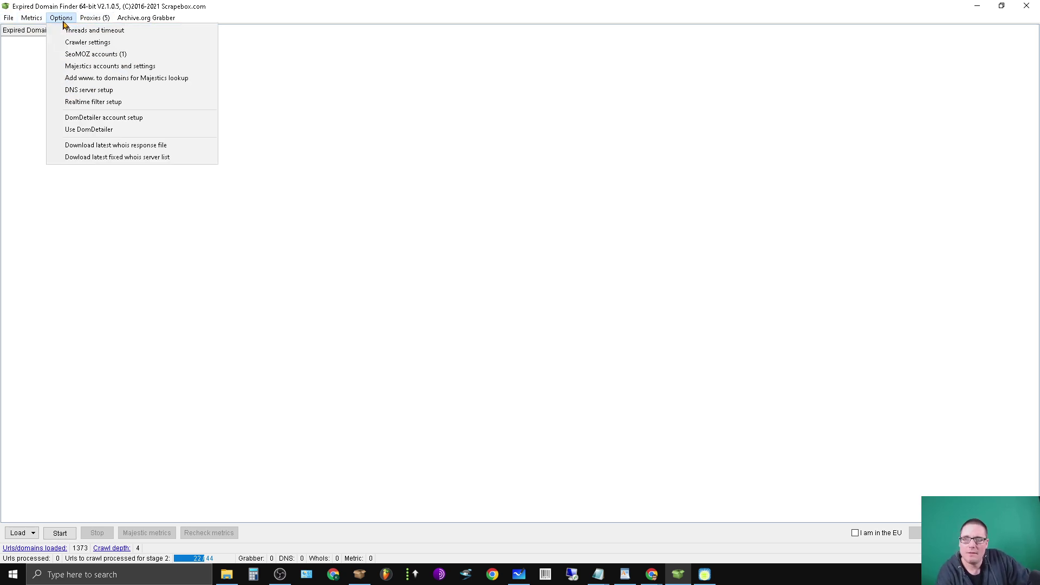
mouse_move(31, 17)
left_click(40, 47)
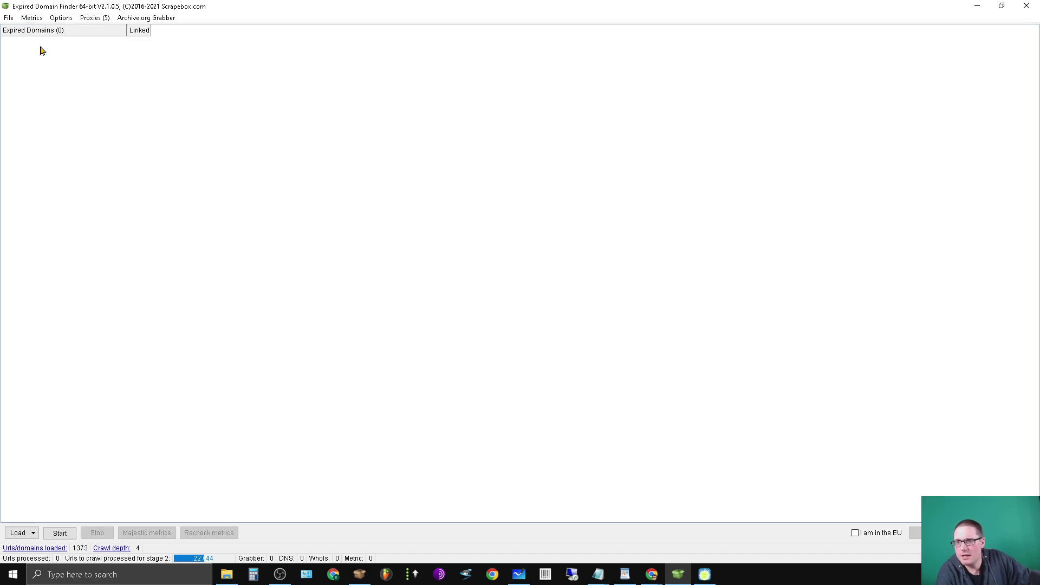
left_click(61, 17)
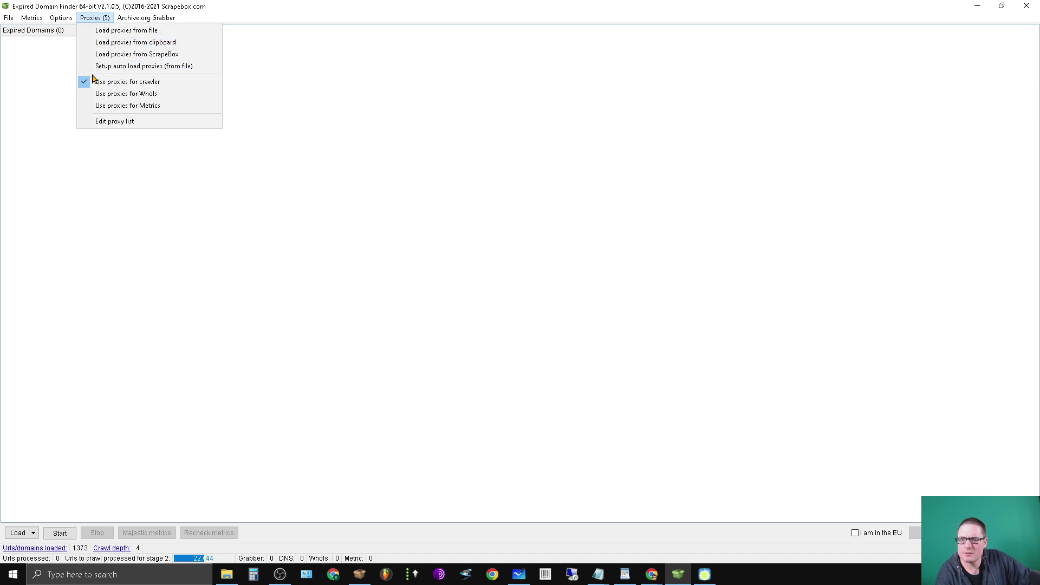
left_click(592, 349)
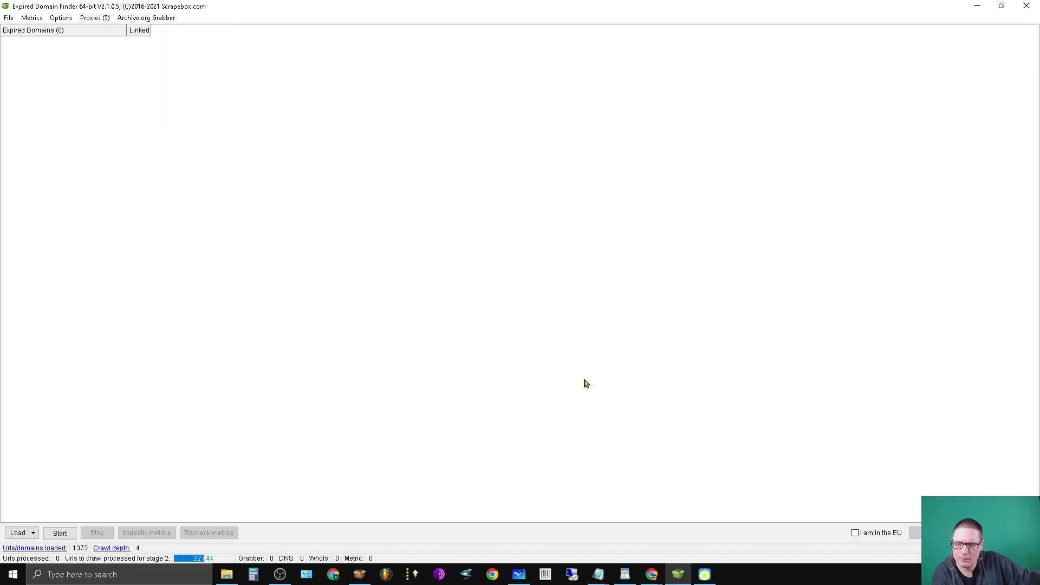
Start the expired-domain crawl of the 1,373 seed domains
left_click(64, 540)
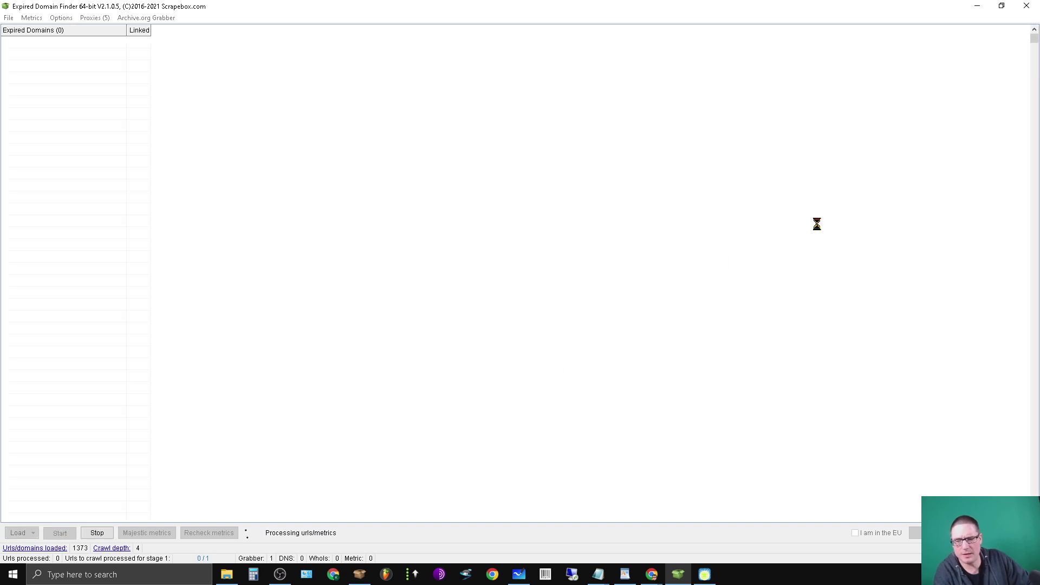